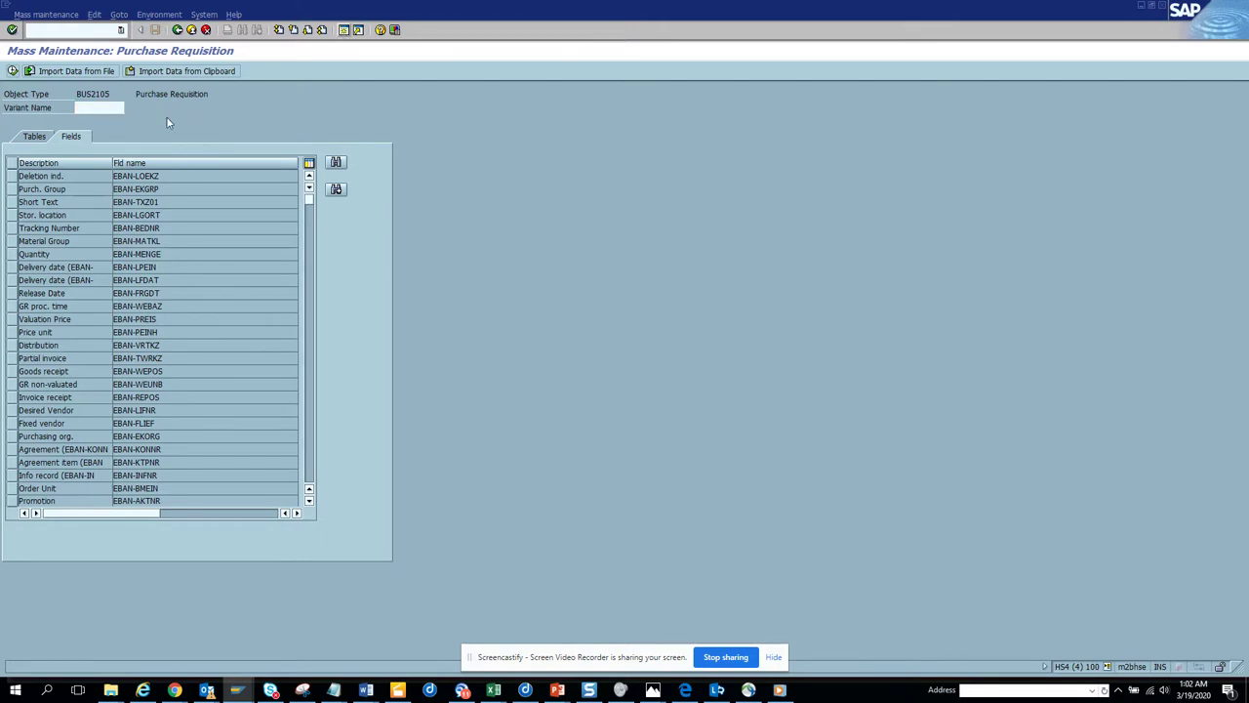
Leave mass maintenance, open table EBAN in the SE16 Data Browser, and list its entries without selection criteria
key(F3)
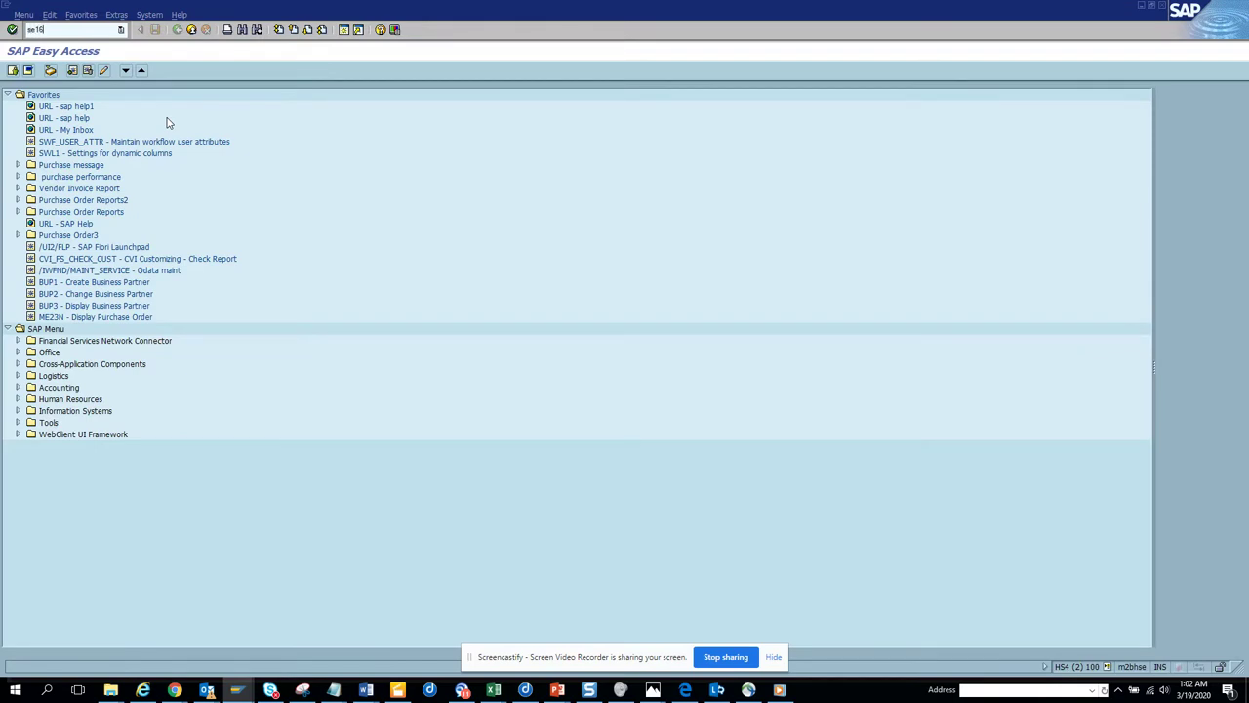
key(Return)
text(eban)
key(Return)
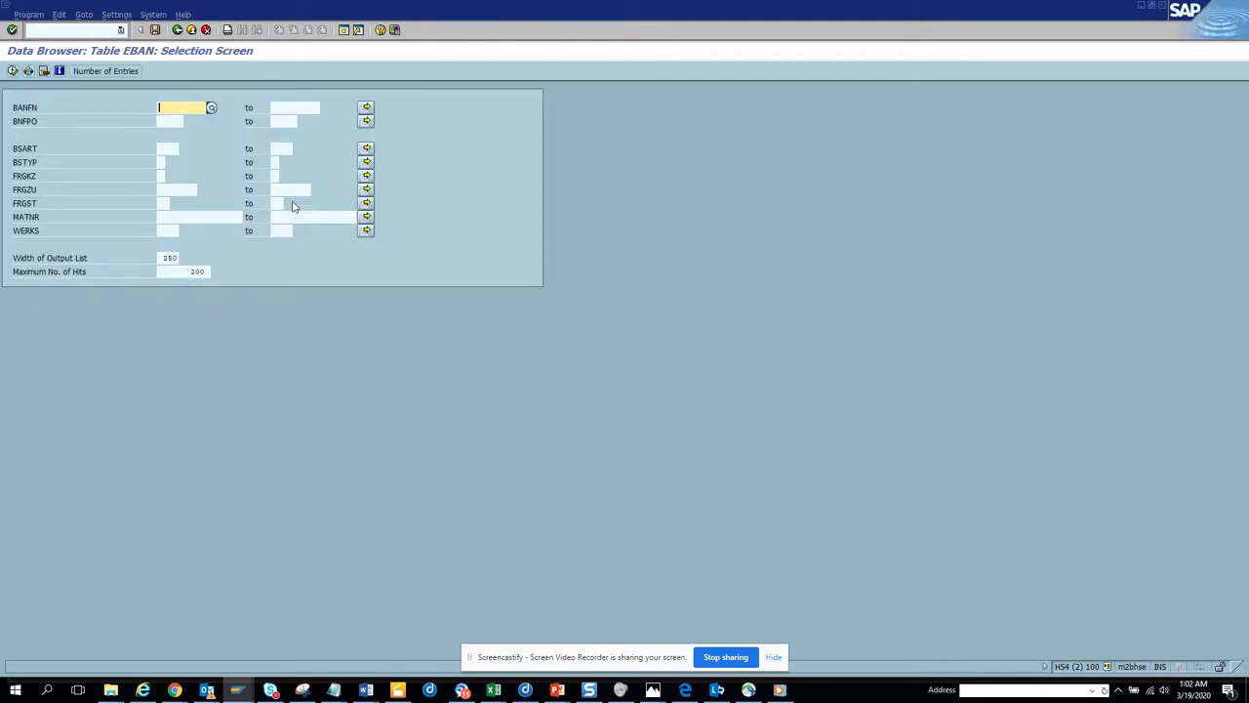
click(12, 71)
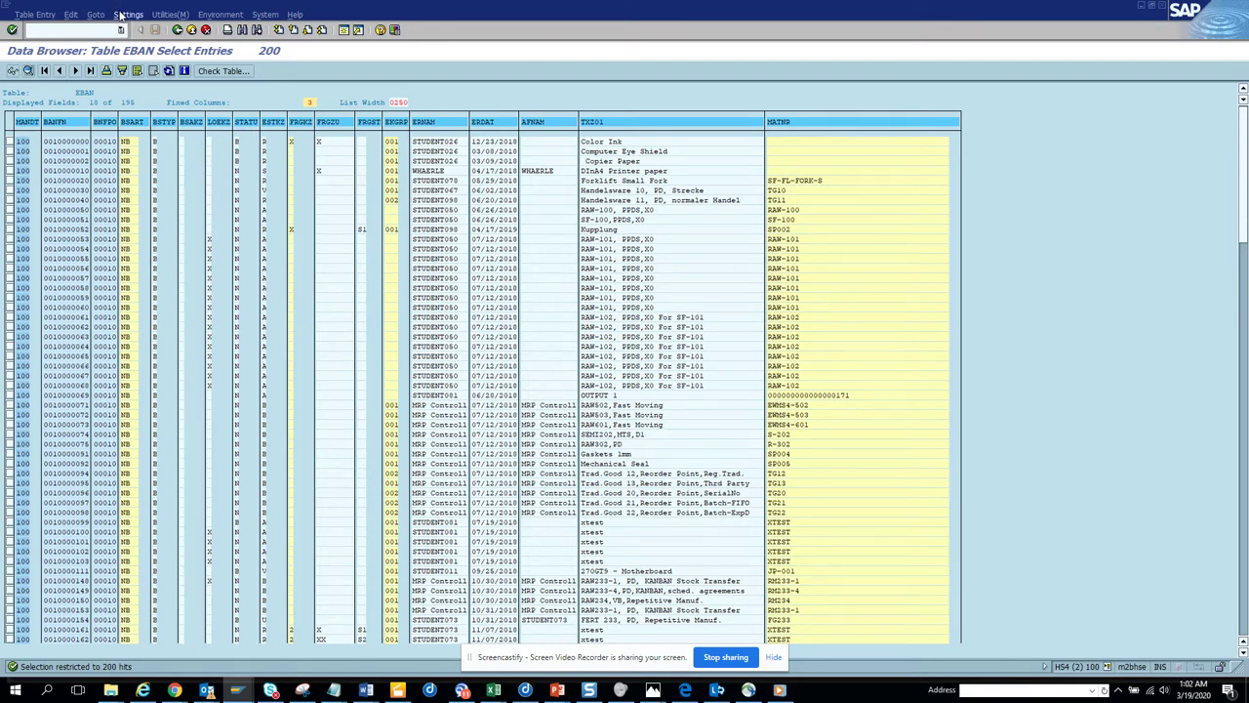
Limit the EBAN list's column selection to BANFN, BNFPO, EKGRP, AFNAM and TXZ01, clearing all other fields
click(128, 15)
mouse_move(139, 30)
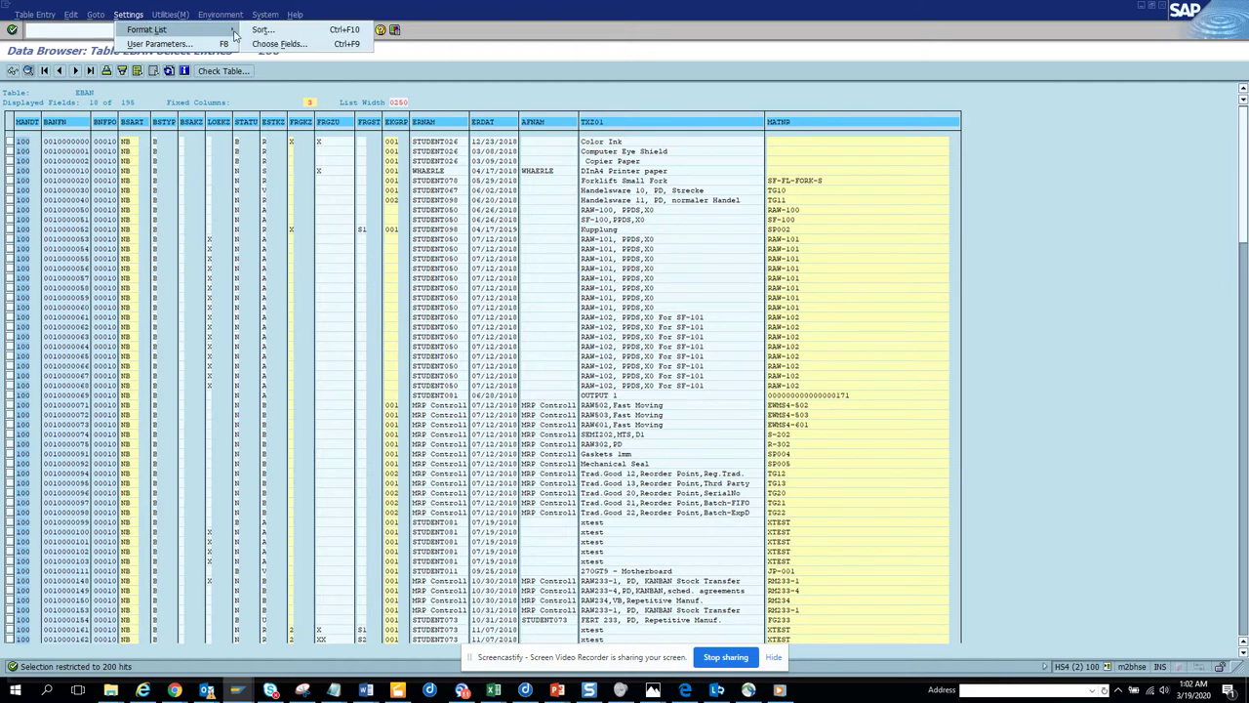
click(288, 43)
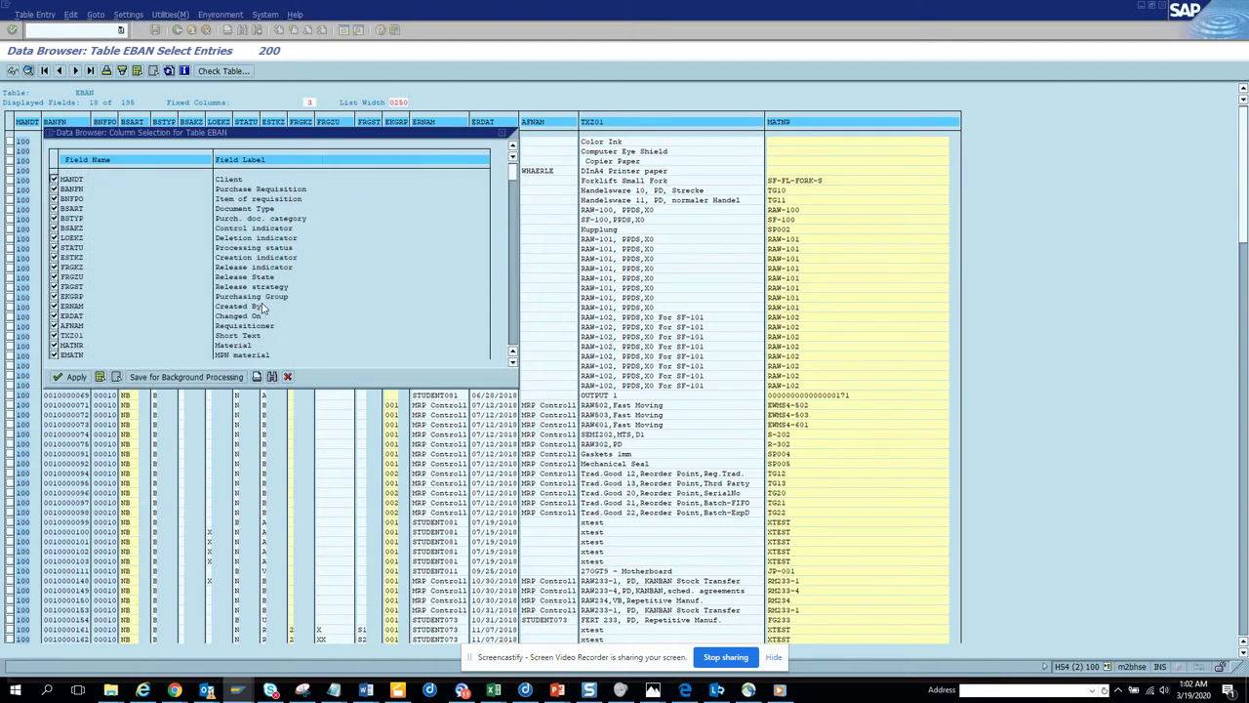
click(115, 378)
click(54, 188)
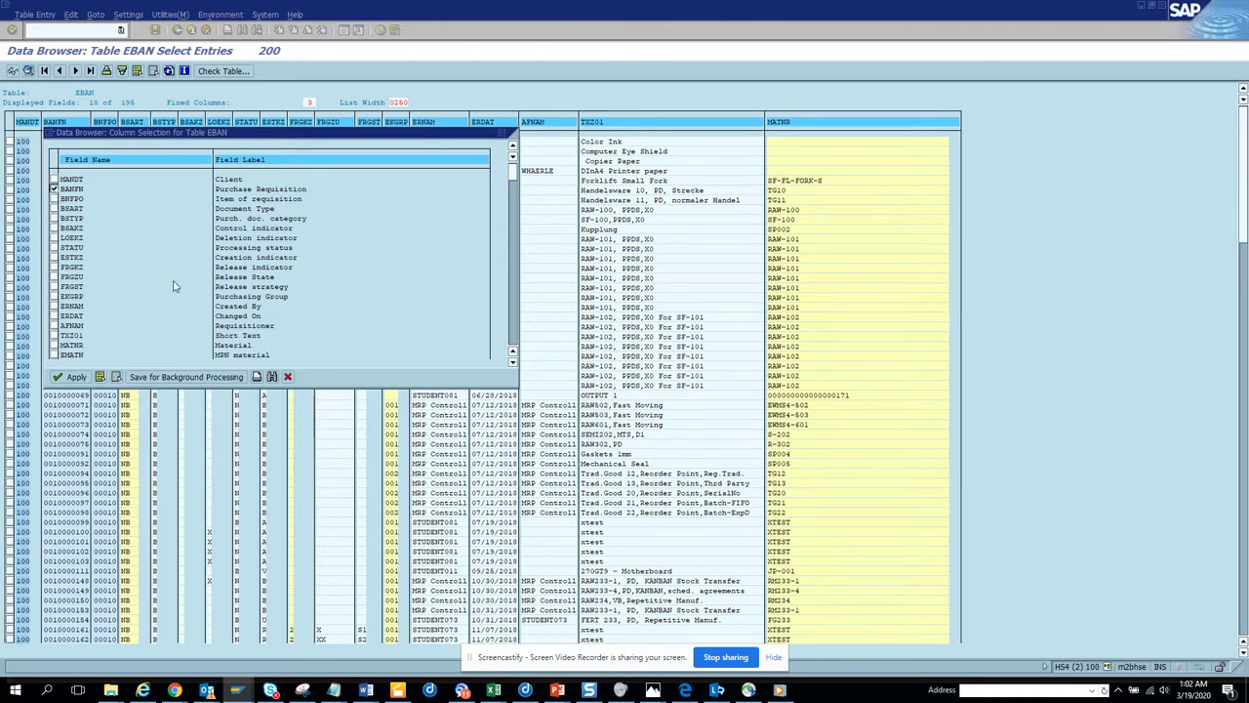
click(54, 198)
click(53, 325)
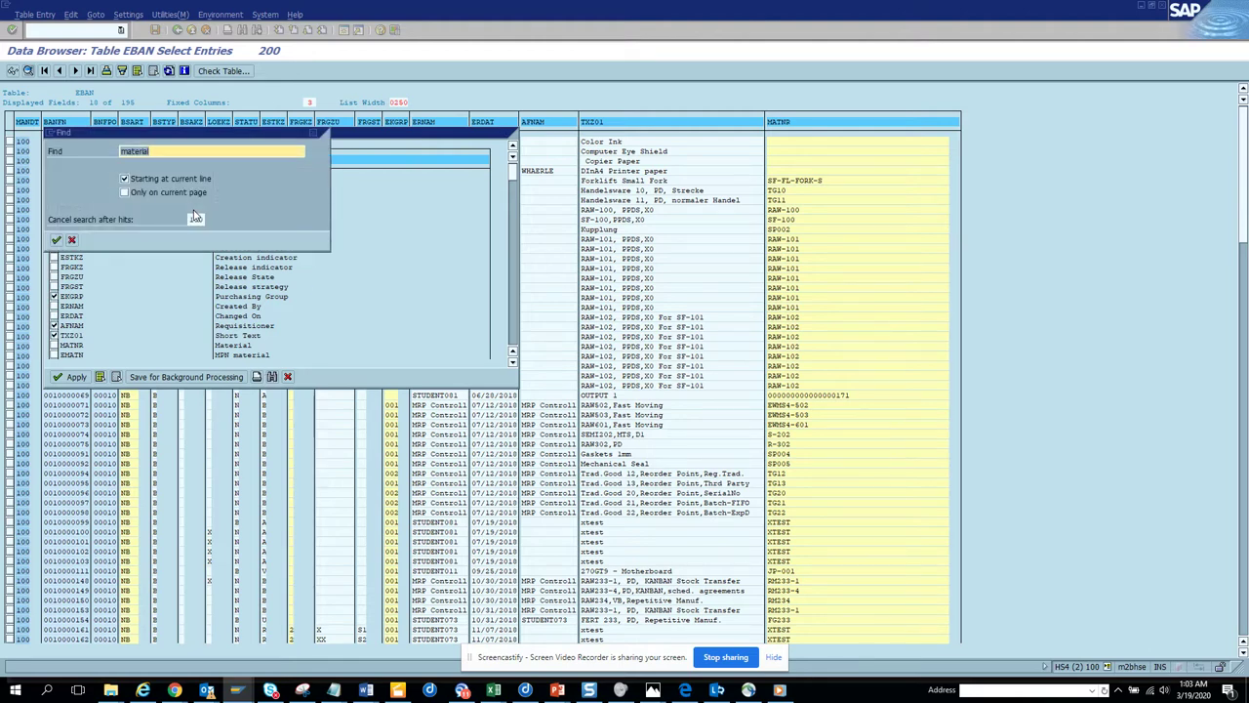
text(meins)
key(Return)
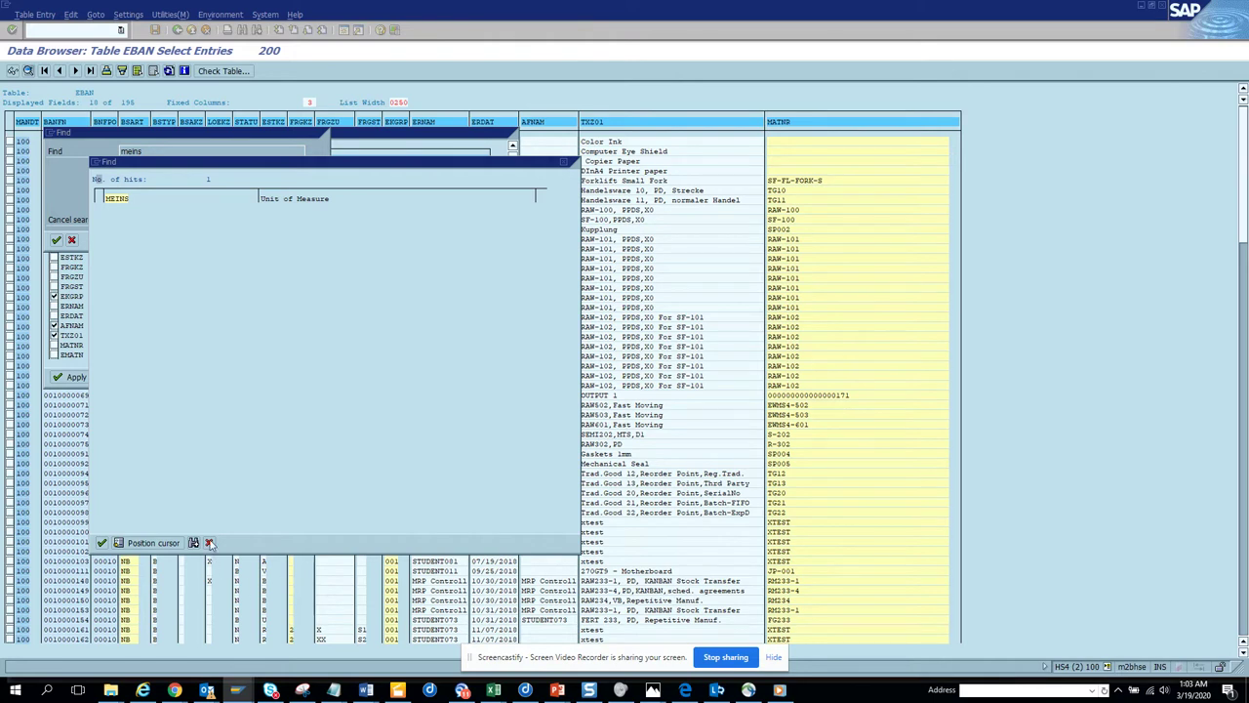
double_click(116, 198)
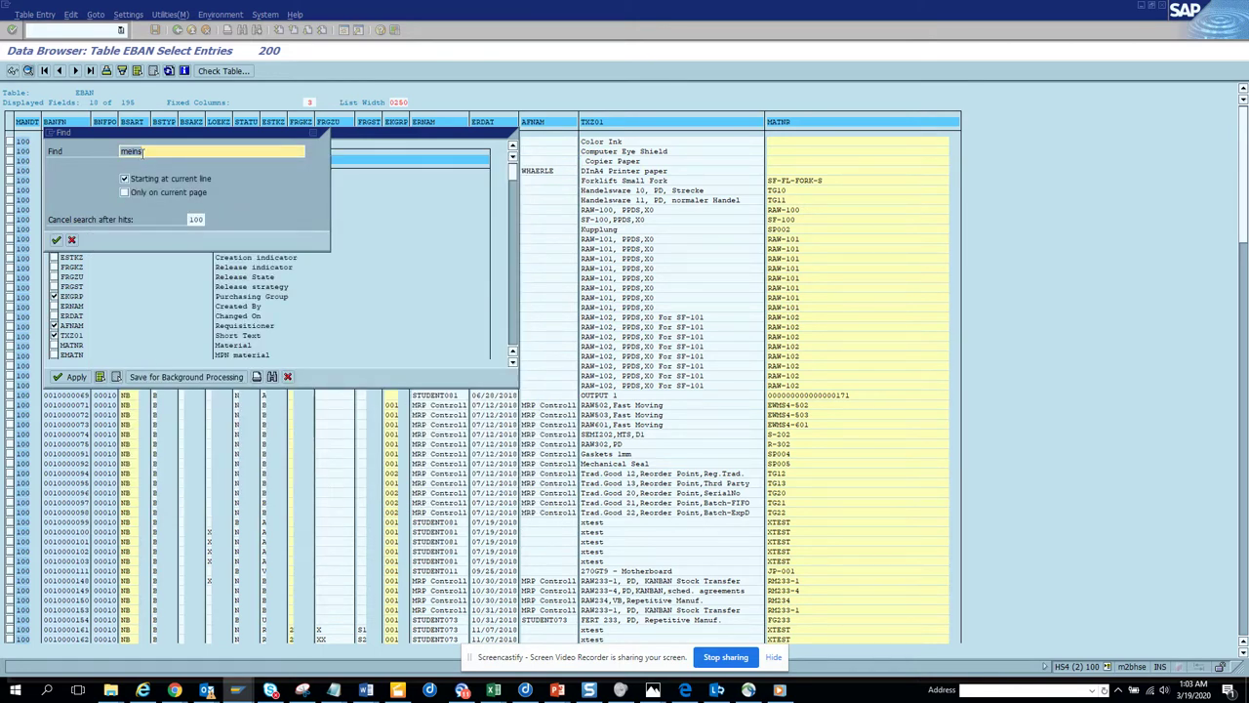
Find the field MENGE in the column selection, include it, and apply the chosen columns to the list
key(BackSpace)
key(BackSpace)
key(BackSpace)
key(BackSpace)
text(enge)
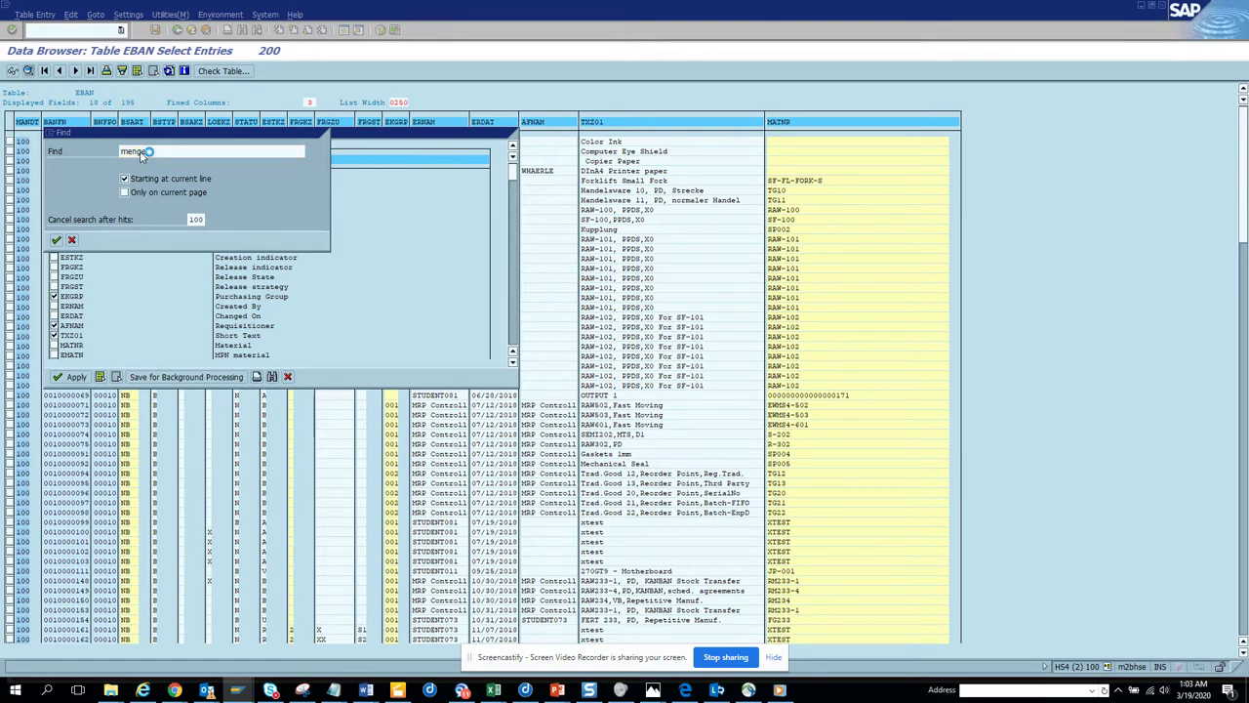
key(Return)
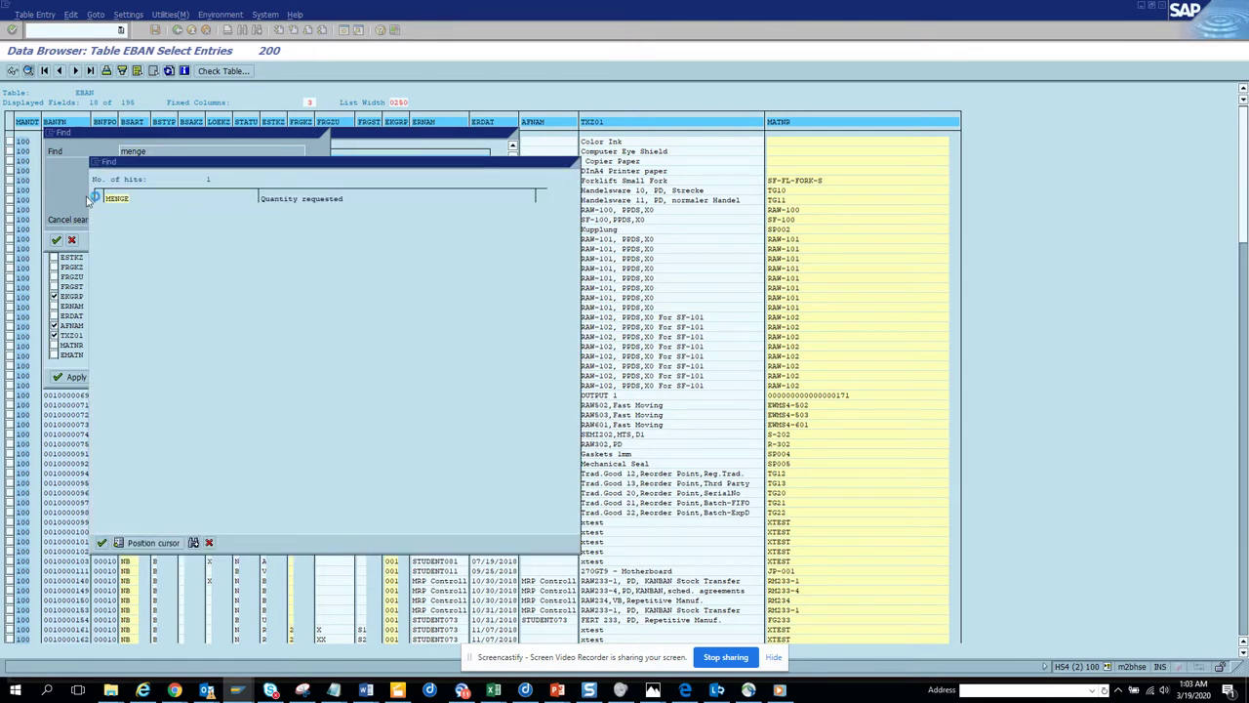
double_click(87, 199)
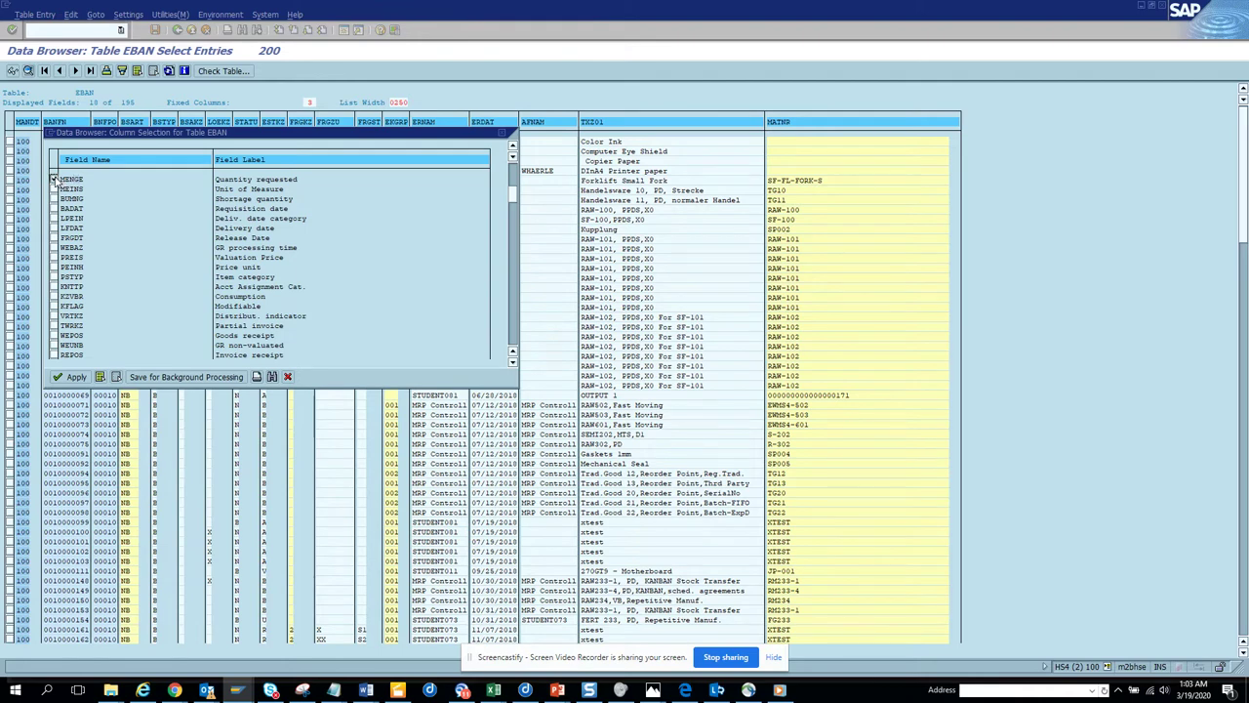
click(78, 378)
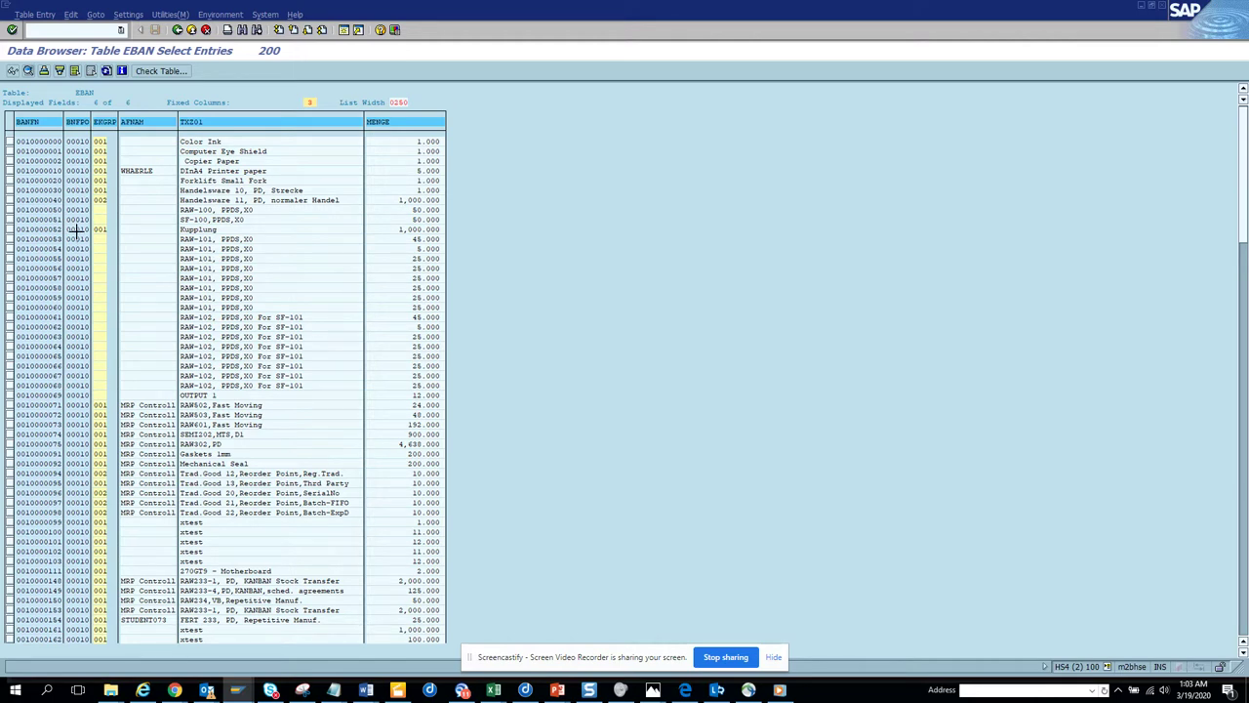
Copy the block of visible purchase requisition numbers from the BANFN column to the clipboard
key(ctrl+y)
drag(17, 137, 65, 642)
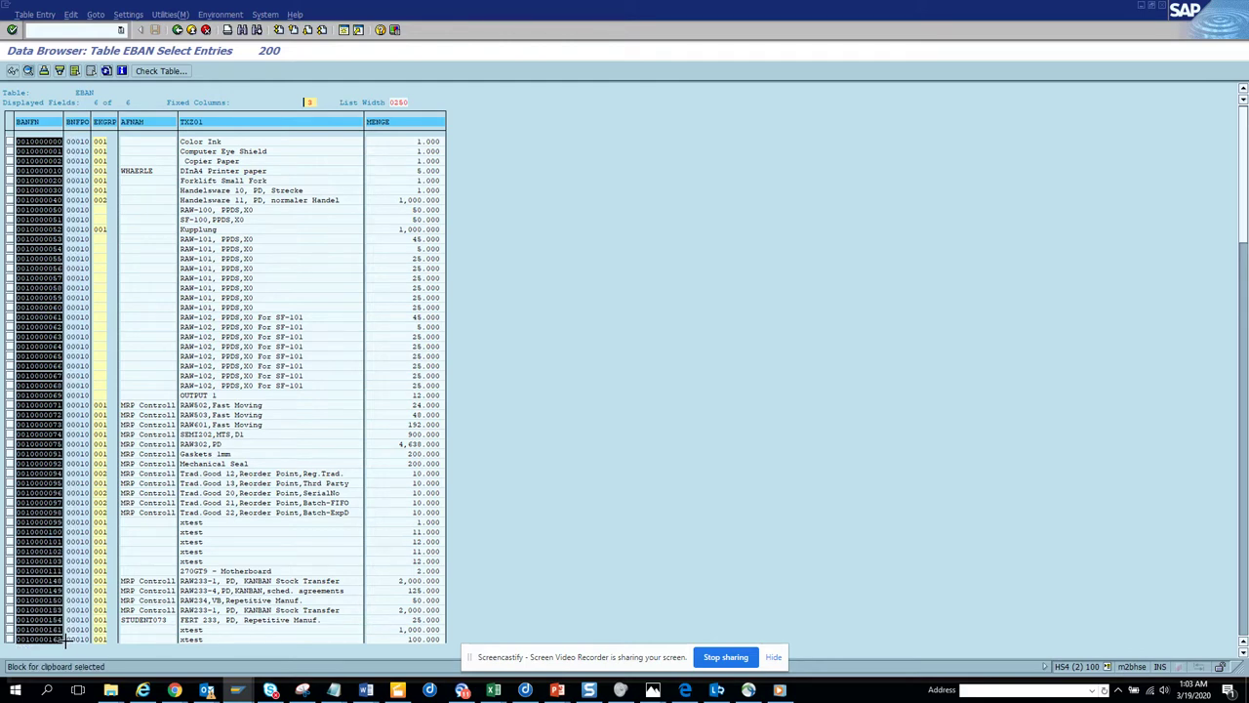
key(ctrl+c)
Restrict the EBAN selection to the copied requisition numbers as single BANFN values and list the entries again
click(182, 31)
click(365, 106)
click(231, 310)
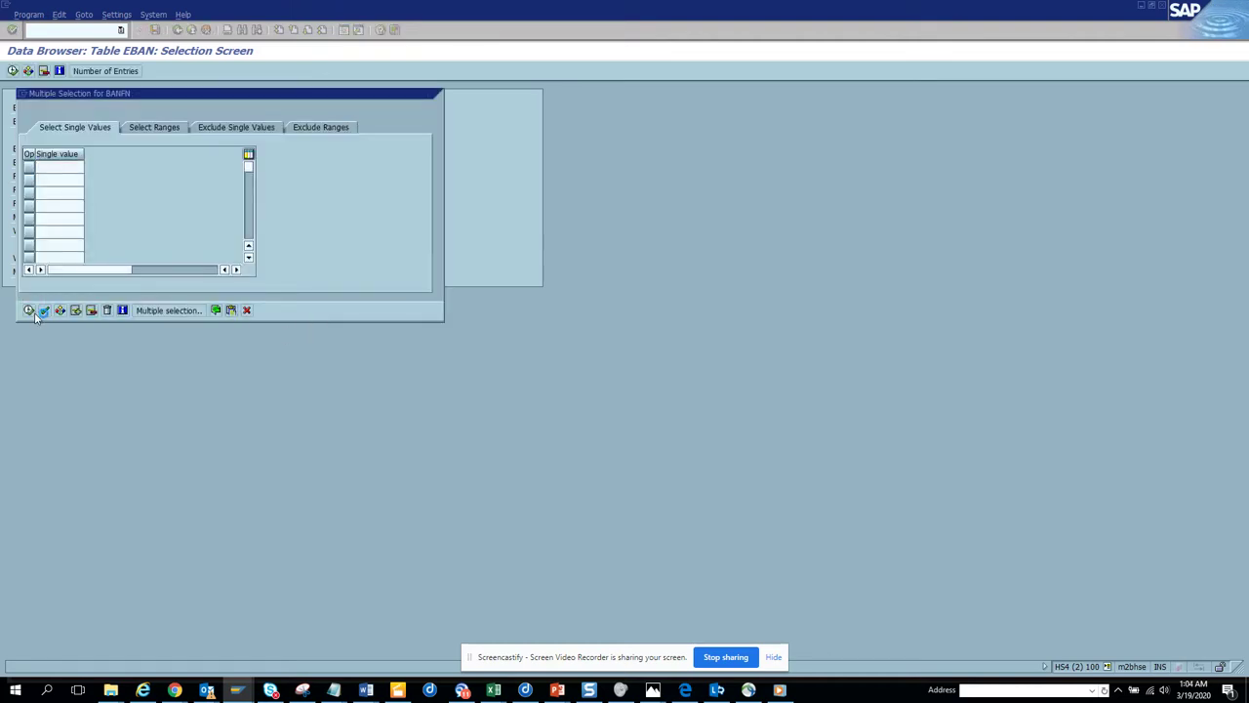
key(F8)
click(13, 70)
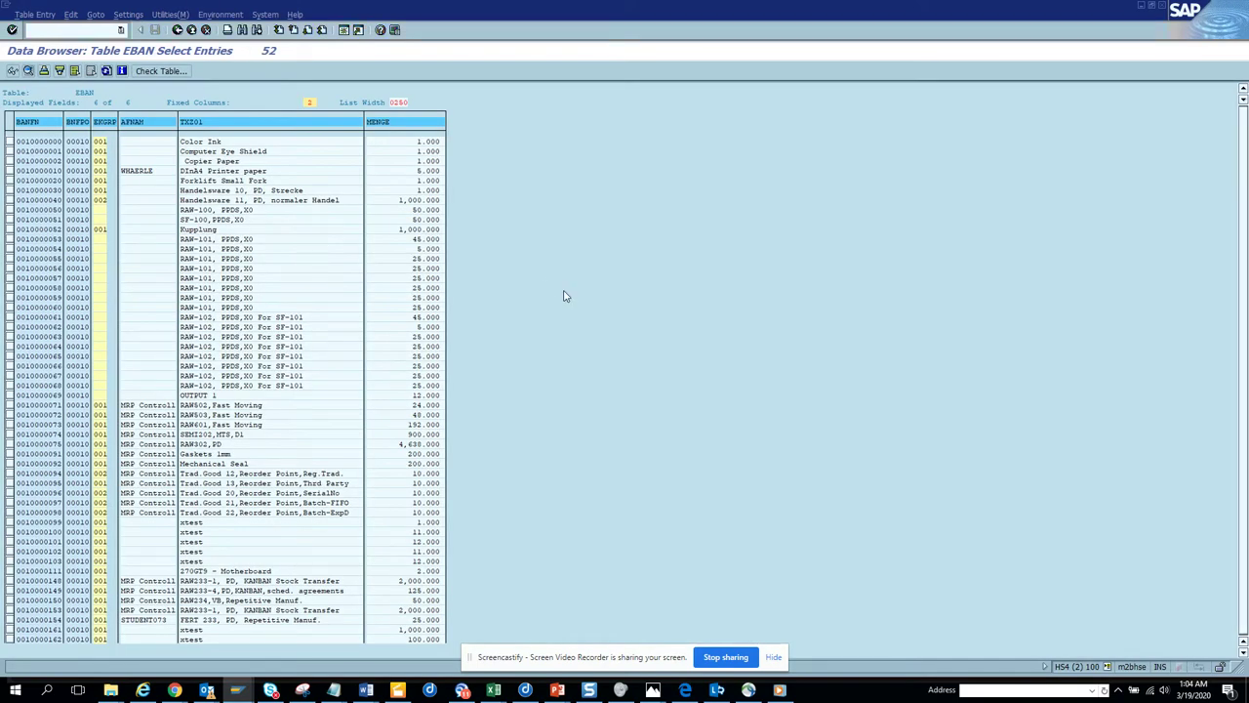
Switch to the purchase requisition mass maintenance session, select the Purch. Group field EBAN-EKGRP for changing, and execute
key(alt+Tab)
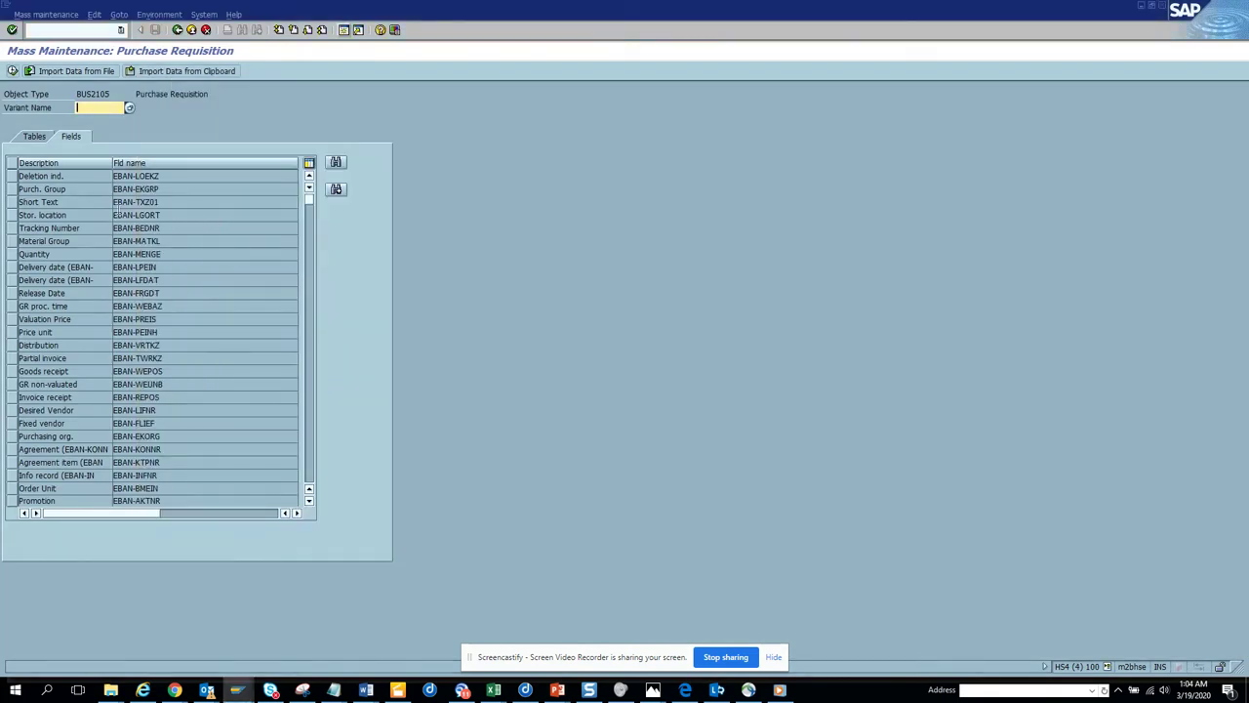
click(12, 193)
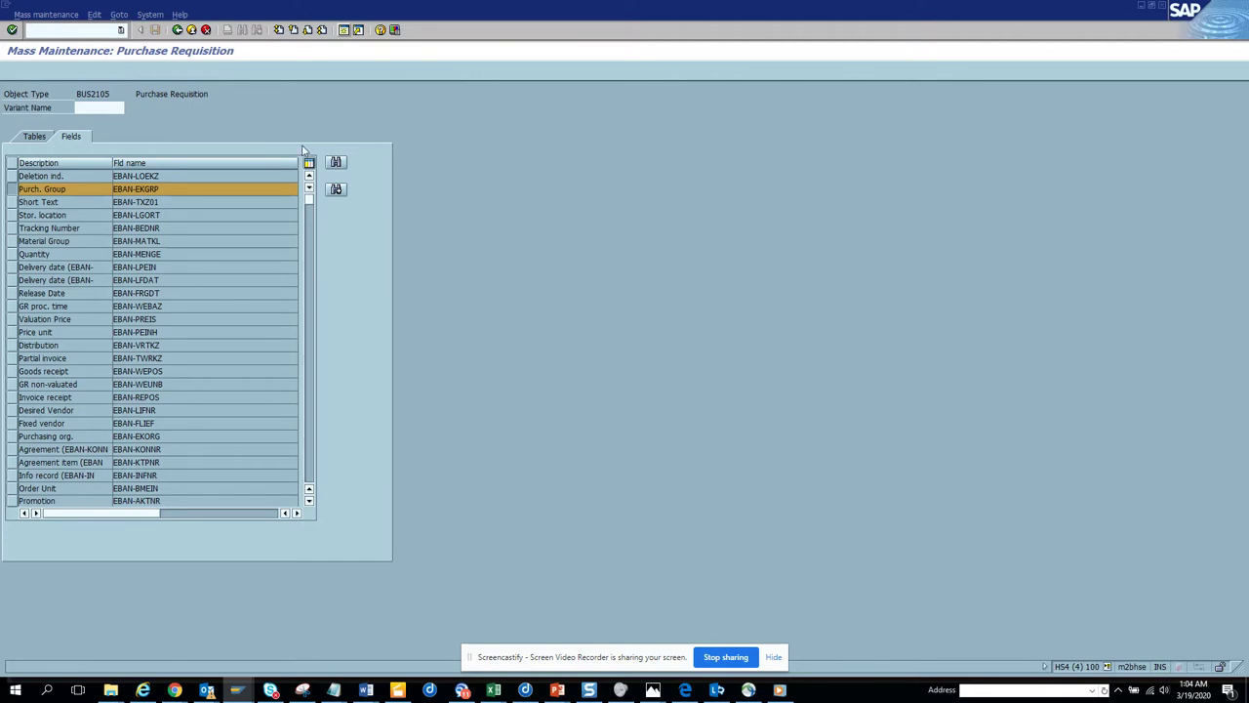
key(F8)
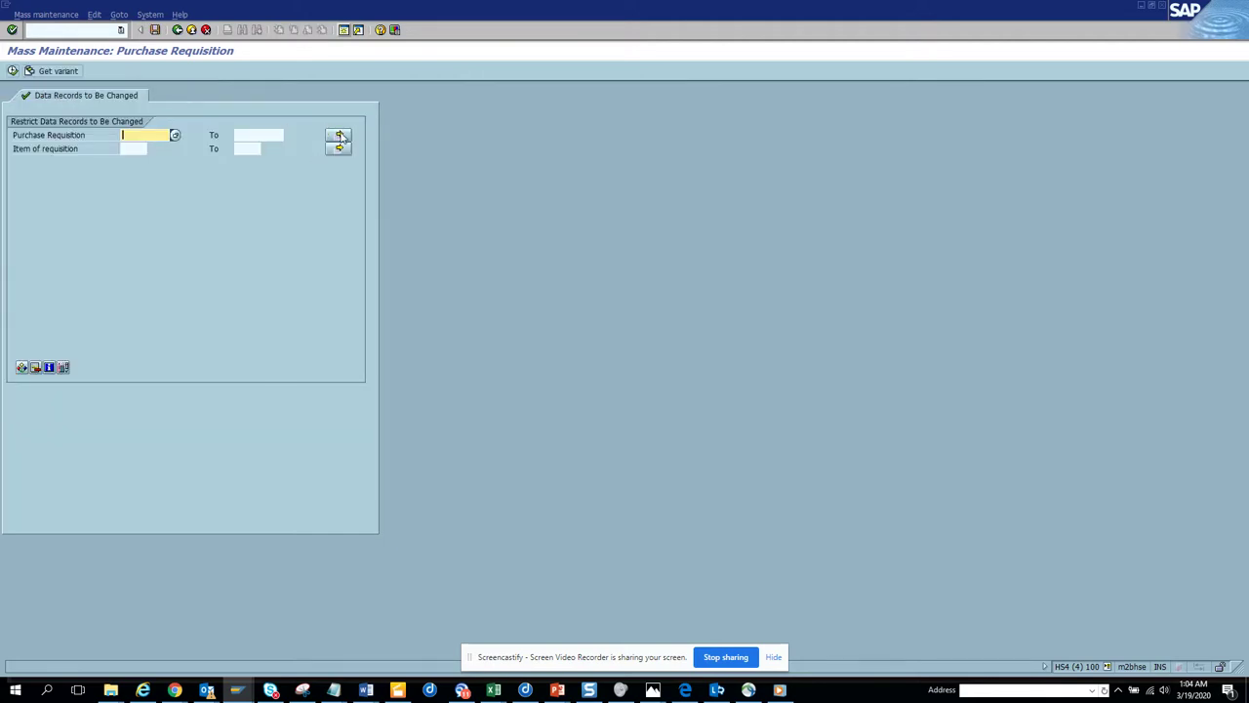
Restrict the data records to be changed to the copied purchase requisition numbers and execute the selection
click(338, 135)
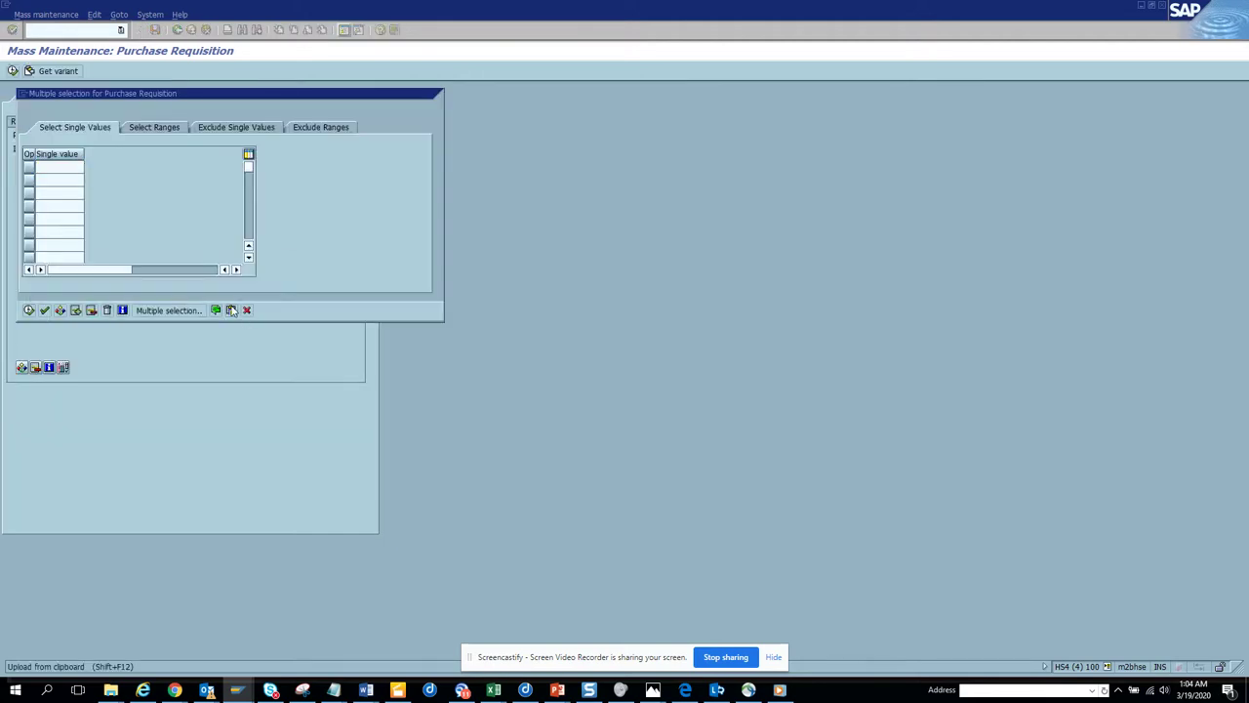
click(29, 310)
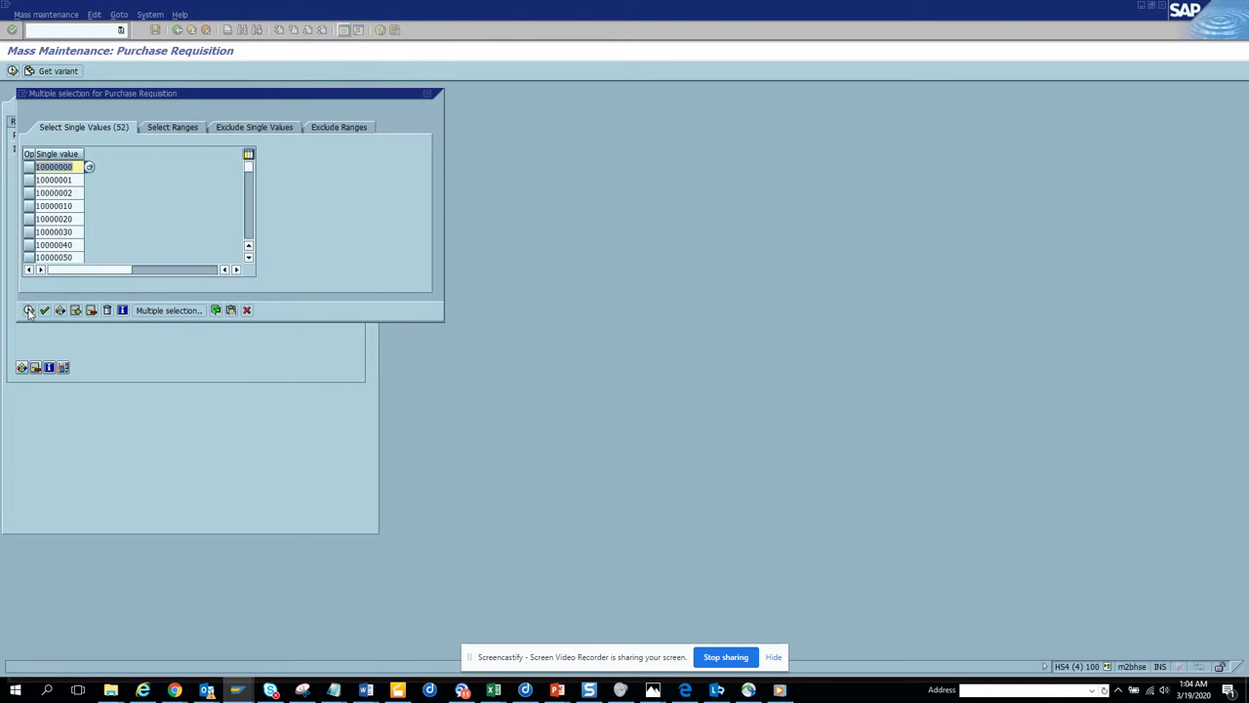
key(F8)
click(13, 71)
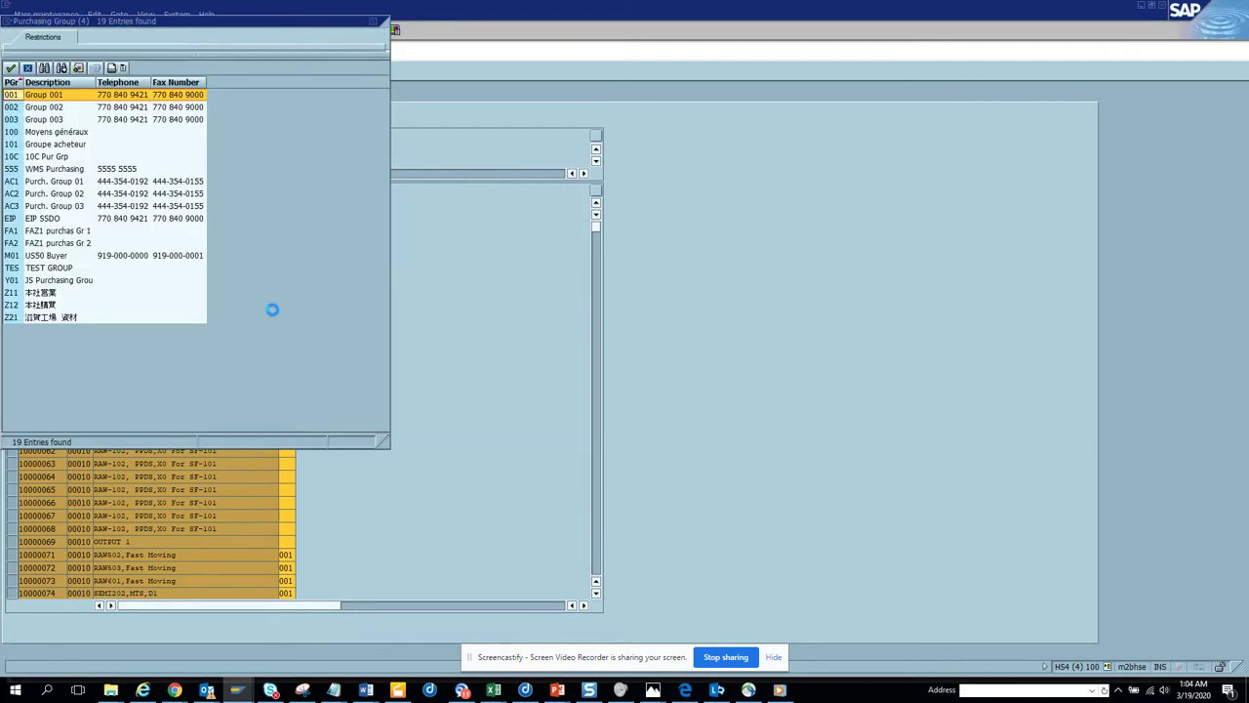
Set the new purchasing group to 003, carry it over to all listed requisition items, and save the mass change
double_click(154, 121)
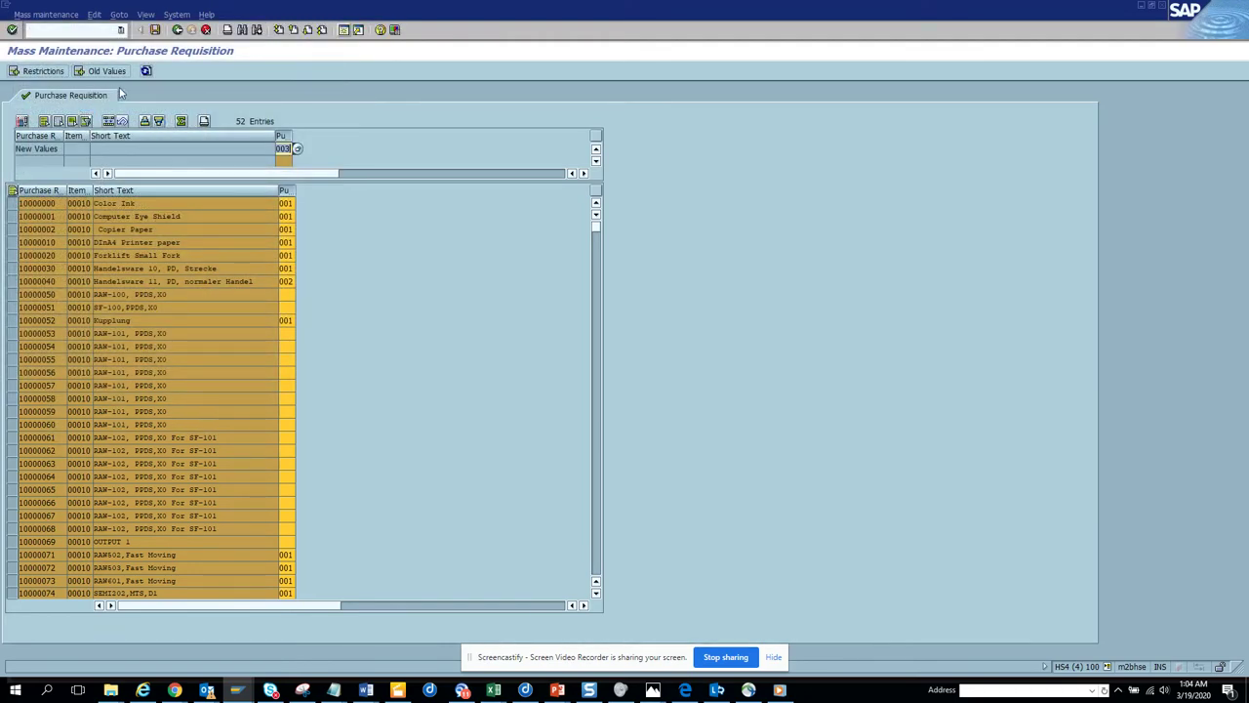
key(alt+Tab)
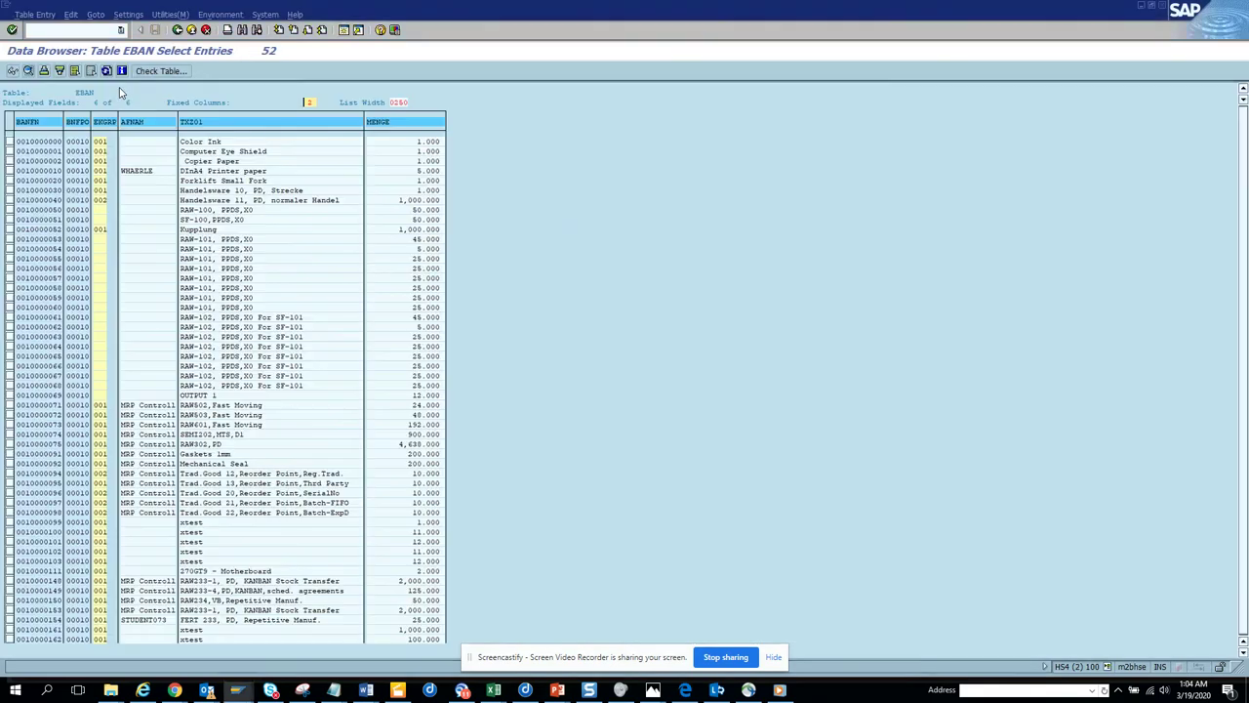
key(alt+Tab)
click(107, 121)
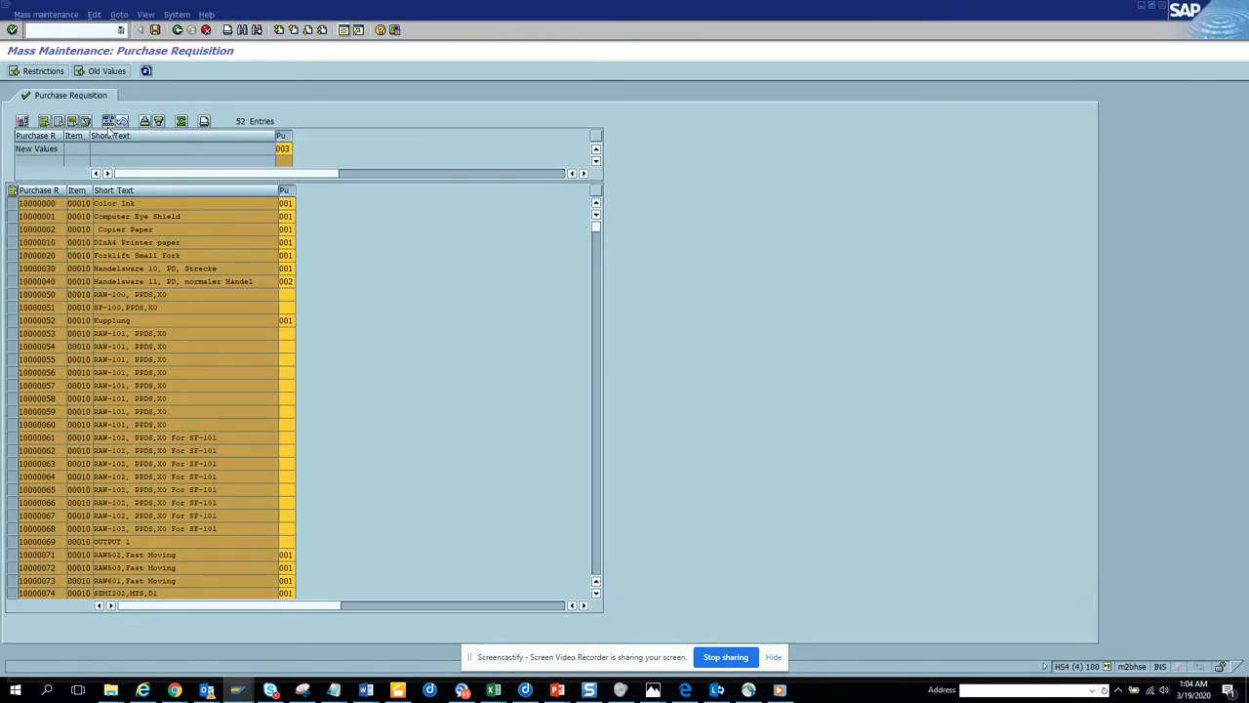
click(155, 30)
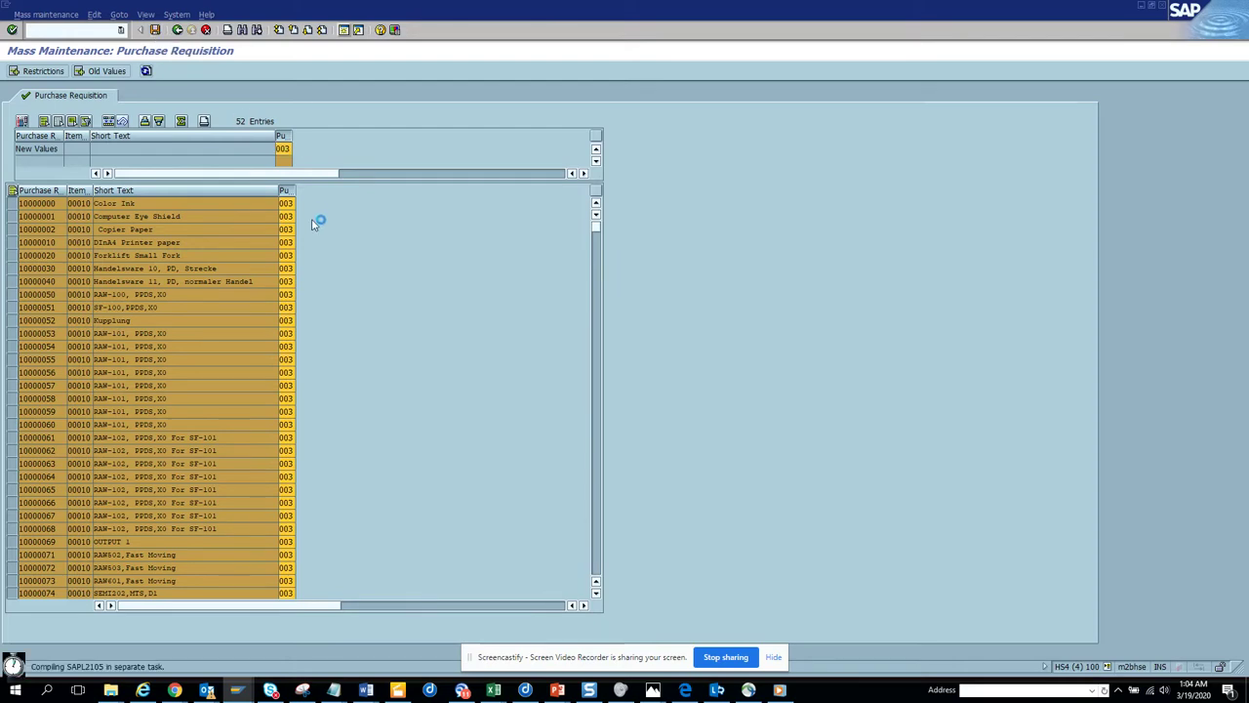
Refresh the EBAN list to check the purchasing groups and review the update messages from the mass change
key(alt+Tab)
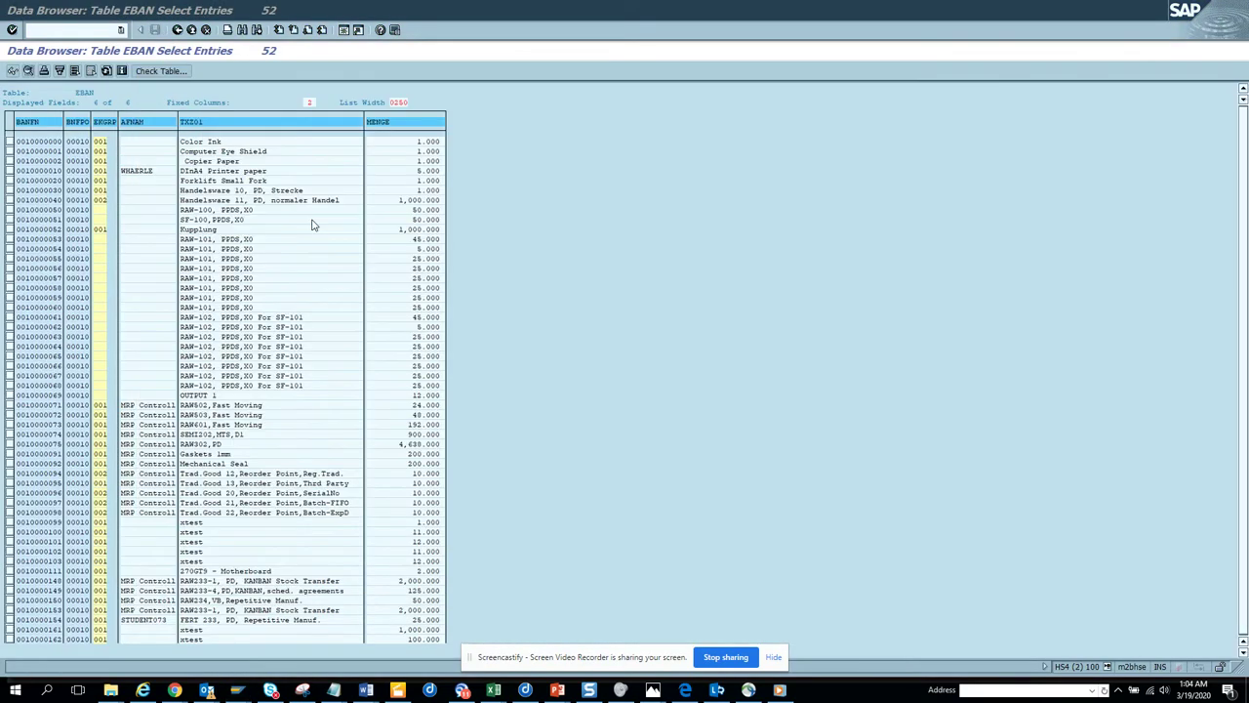
click(107, 71)
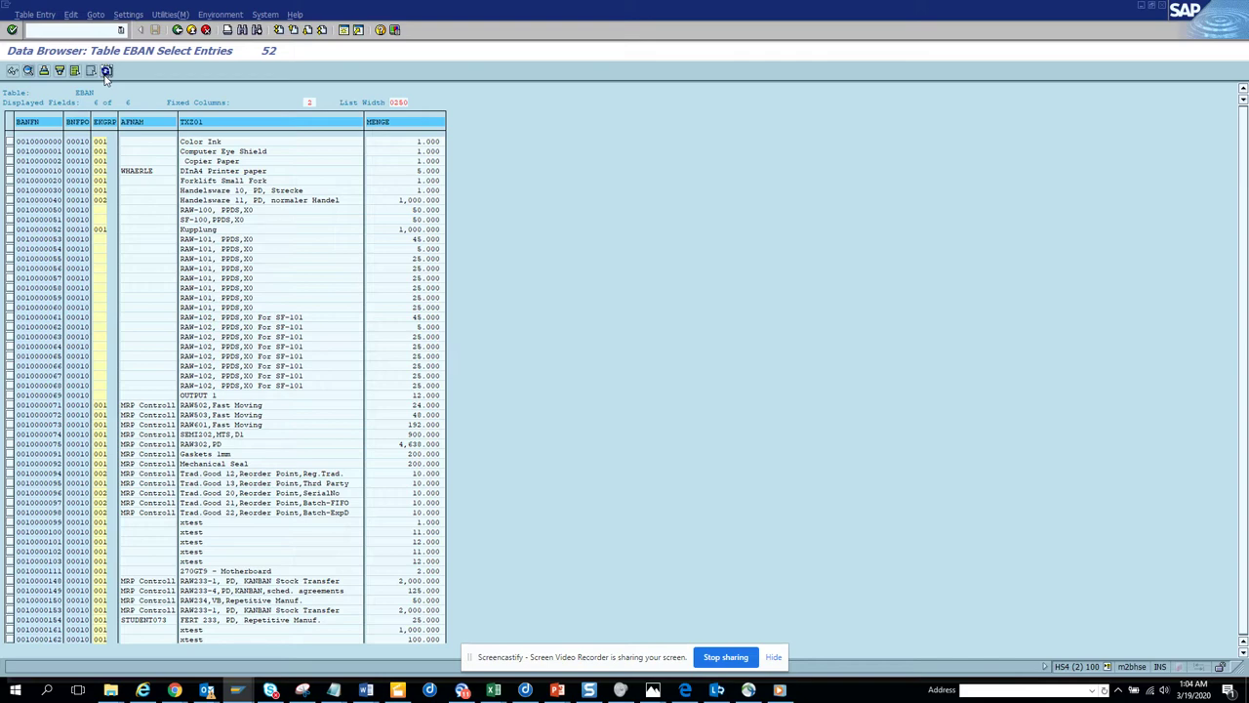
key(alt+Tab)
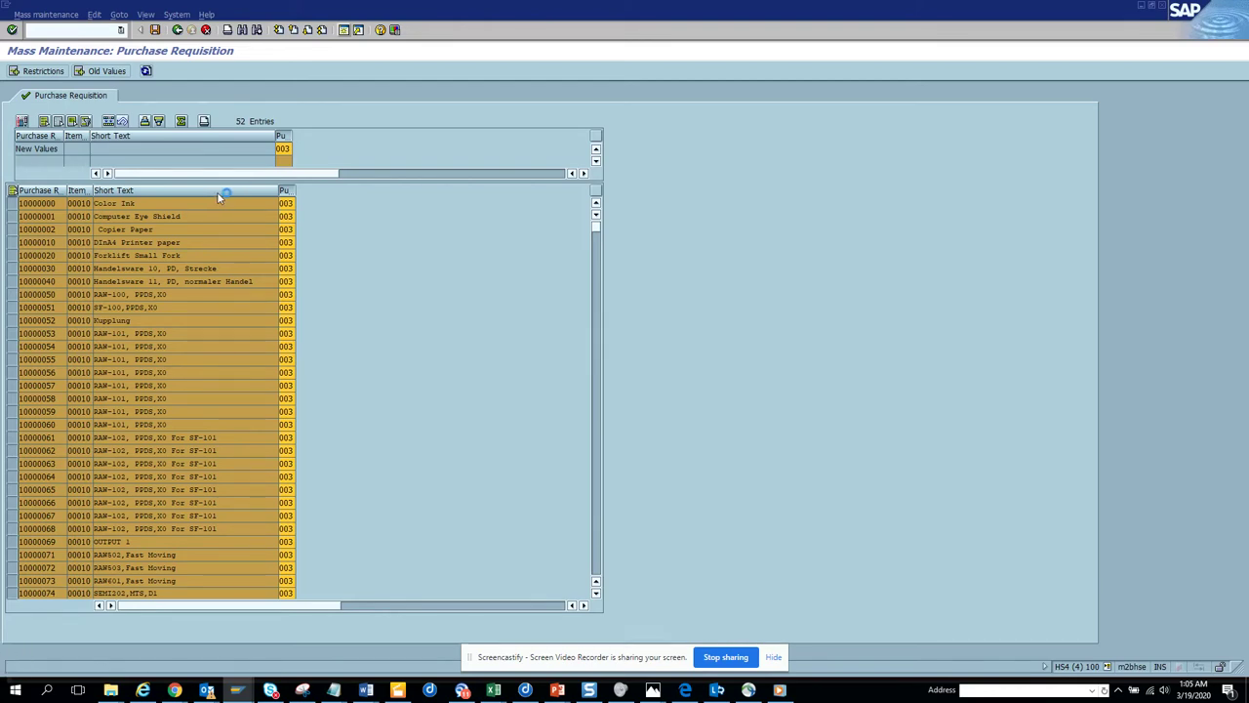
key(alt+Tab)
key(alt+Tab)
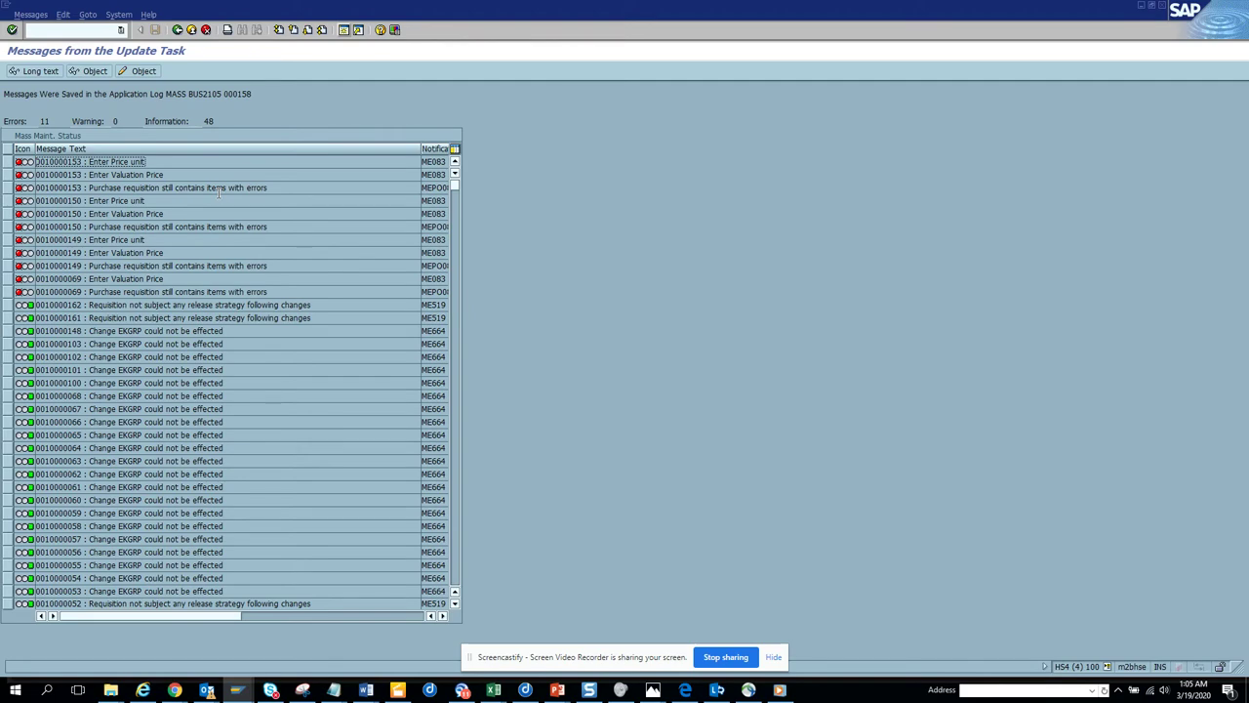
key(alt+Tab)
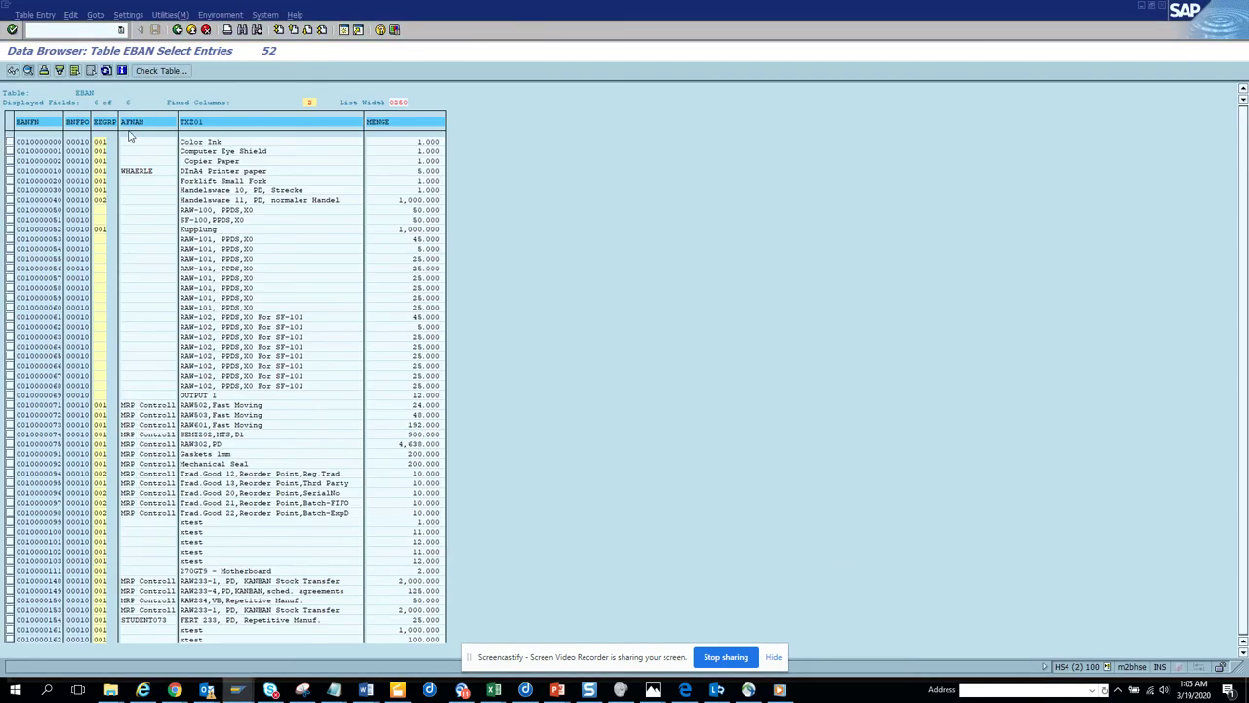
click(107, 70)
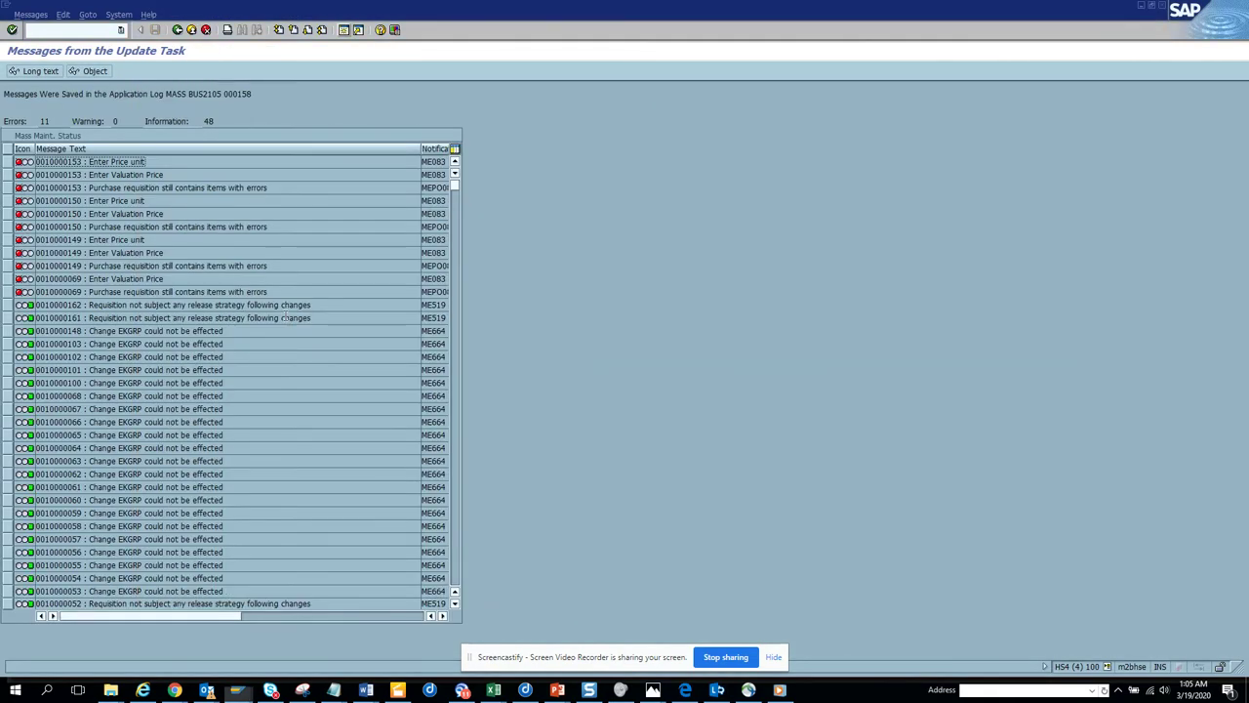
Leave the update messages and return to the field selection of the purchase requisition mass maintenance
click(178, 30)
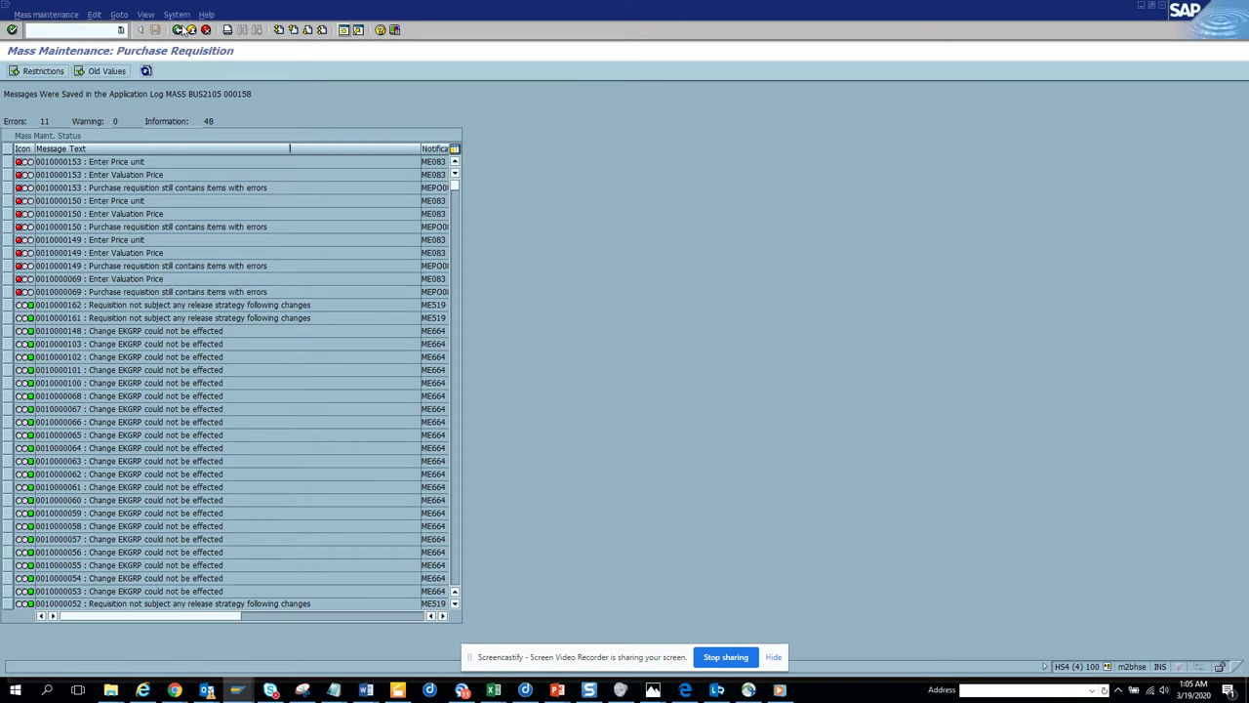
click(180, 30)
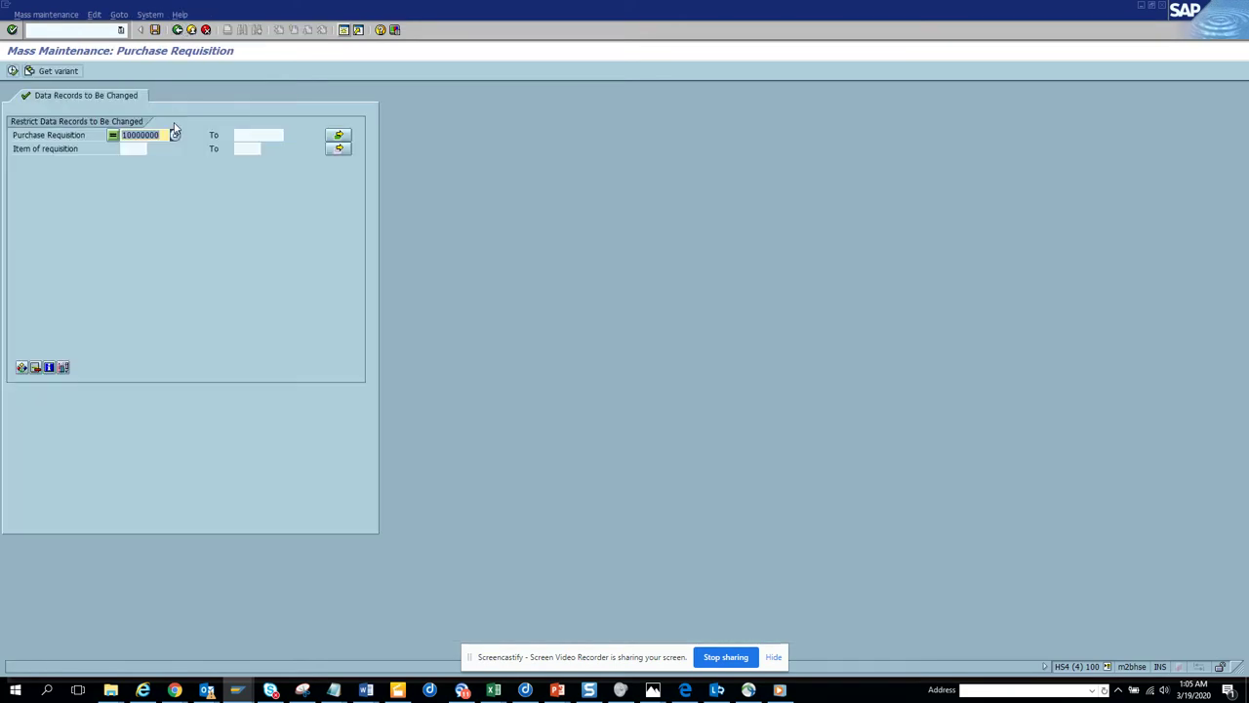
click(179, 32)
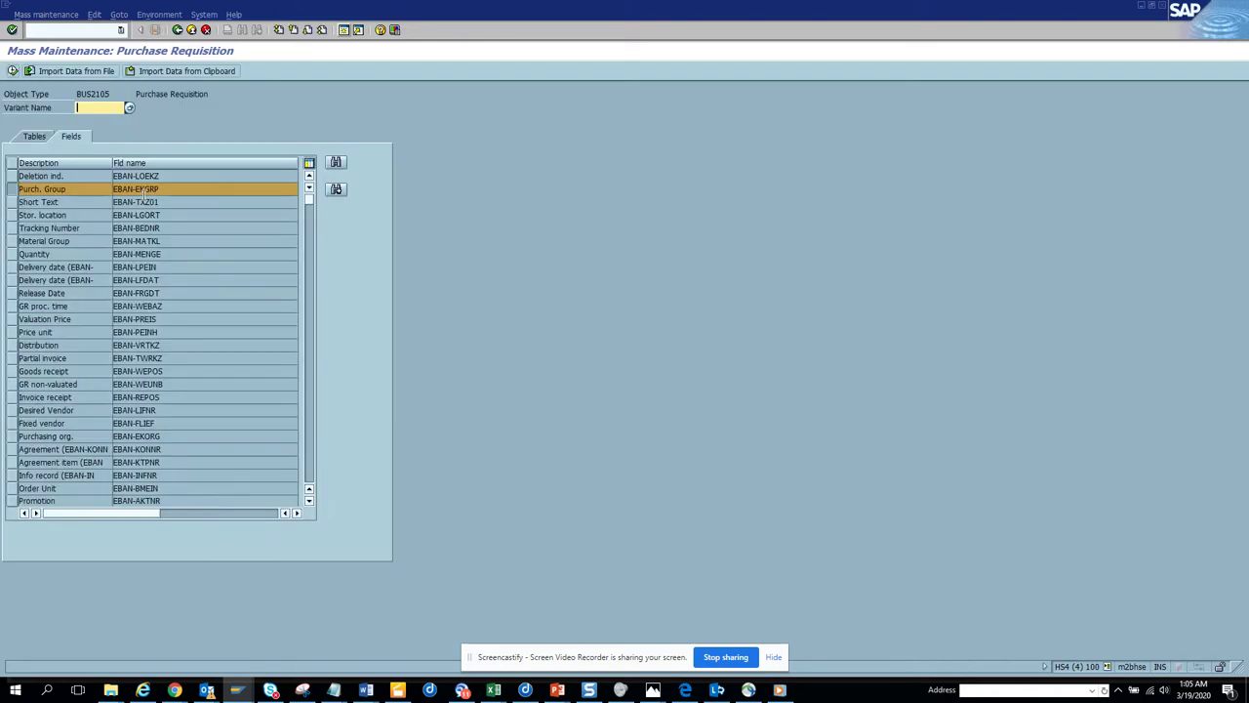
Deselect the purchasing group, select Short Text (EBAN-TXZ01) as the field to change, and execute the field selection
click(15, 192)
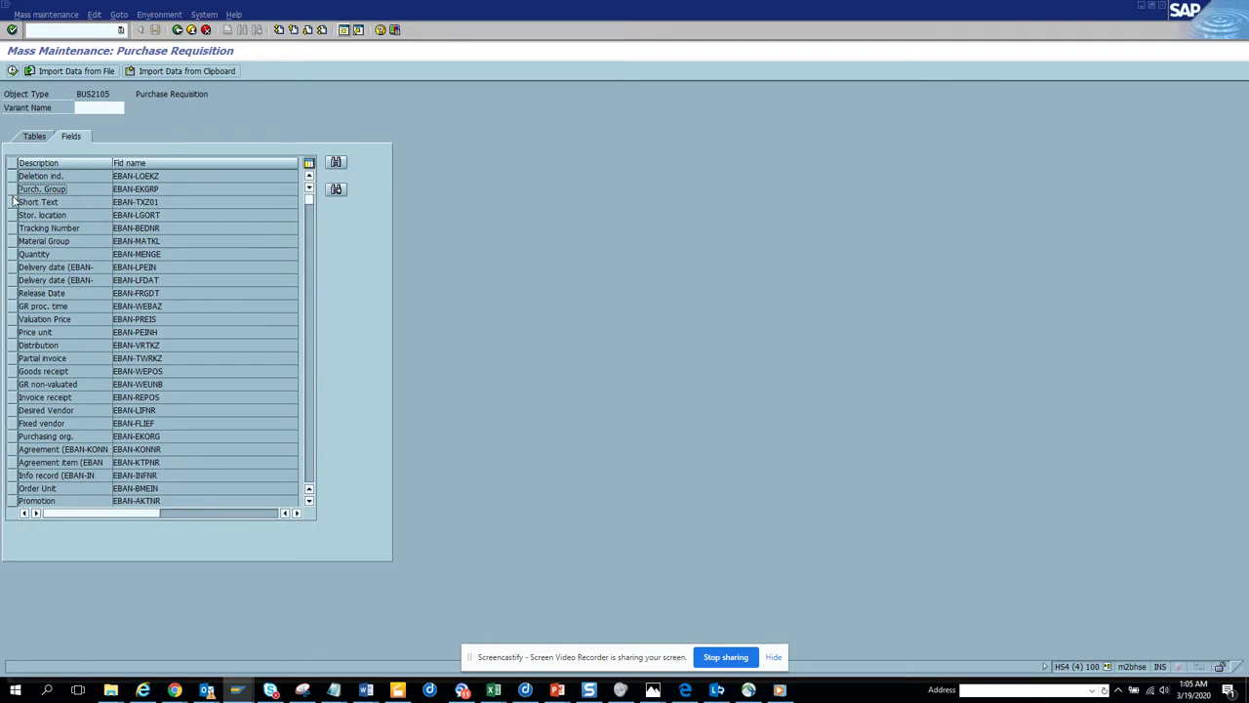
click(14, 202)
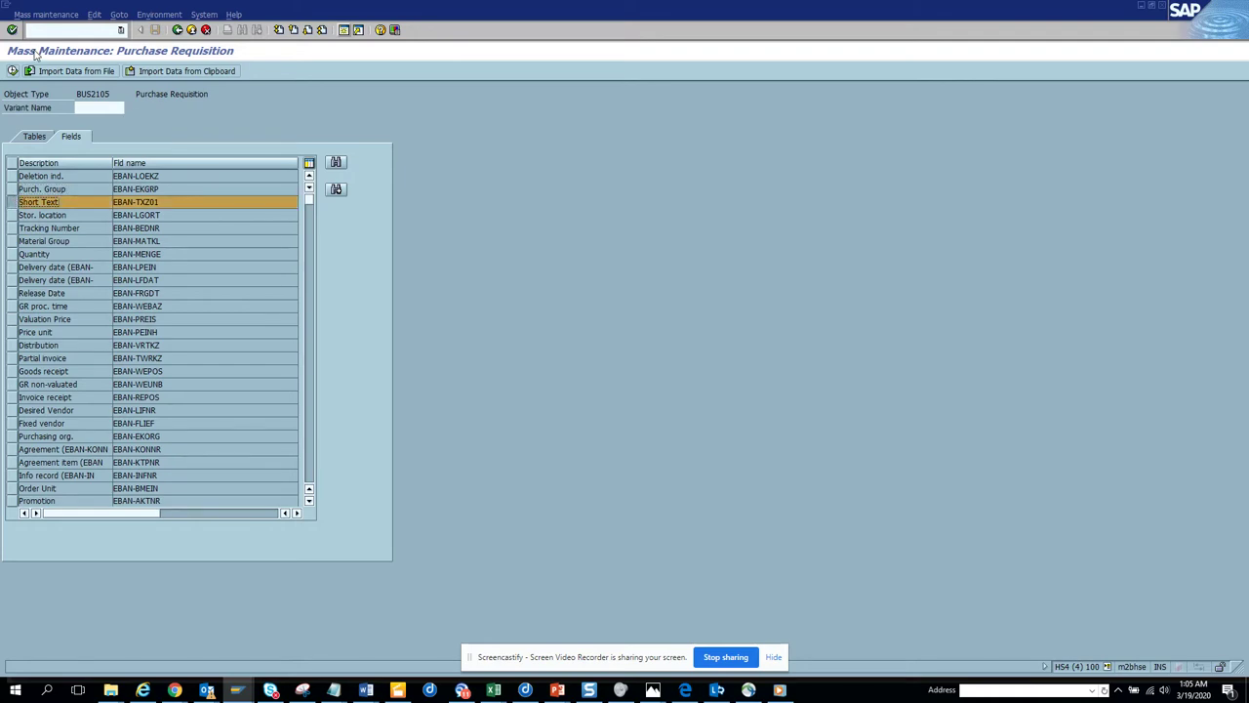
click(13, 72)
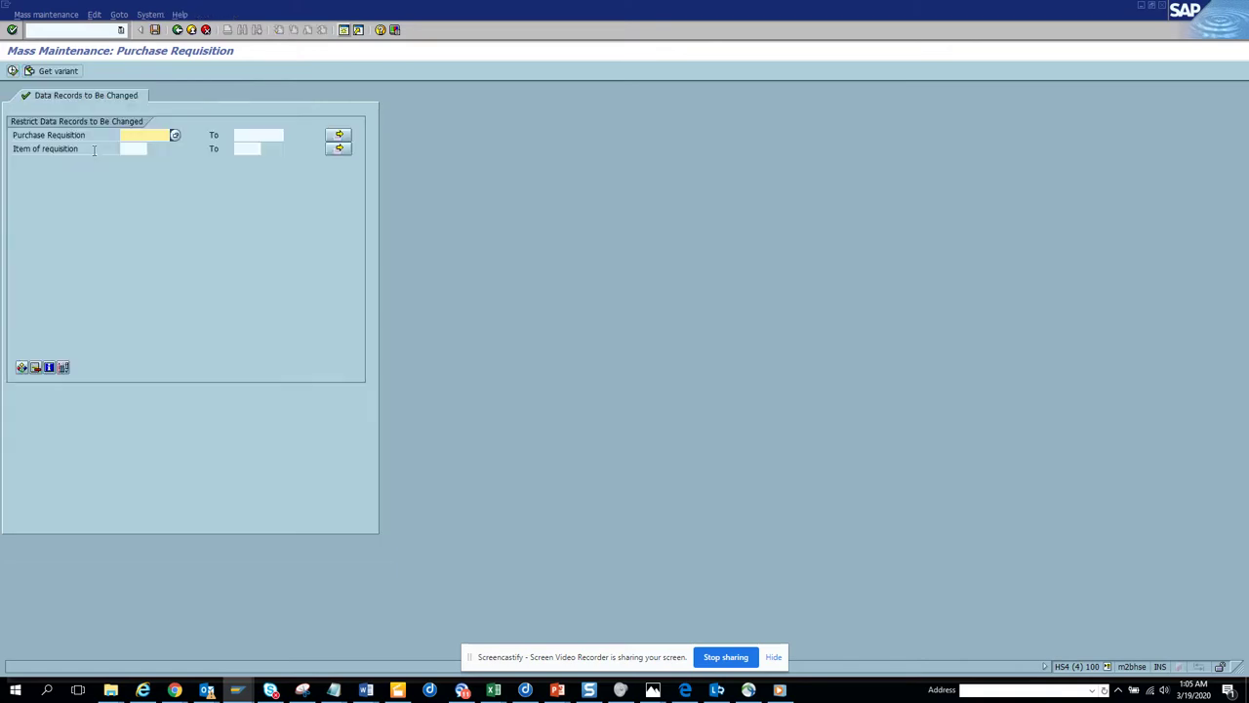
Restrict the records for the short text change to the copied purchase requisition numbers and execute the selection
click(341, 134)
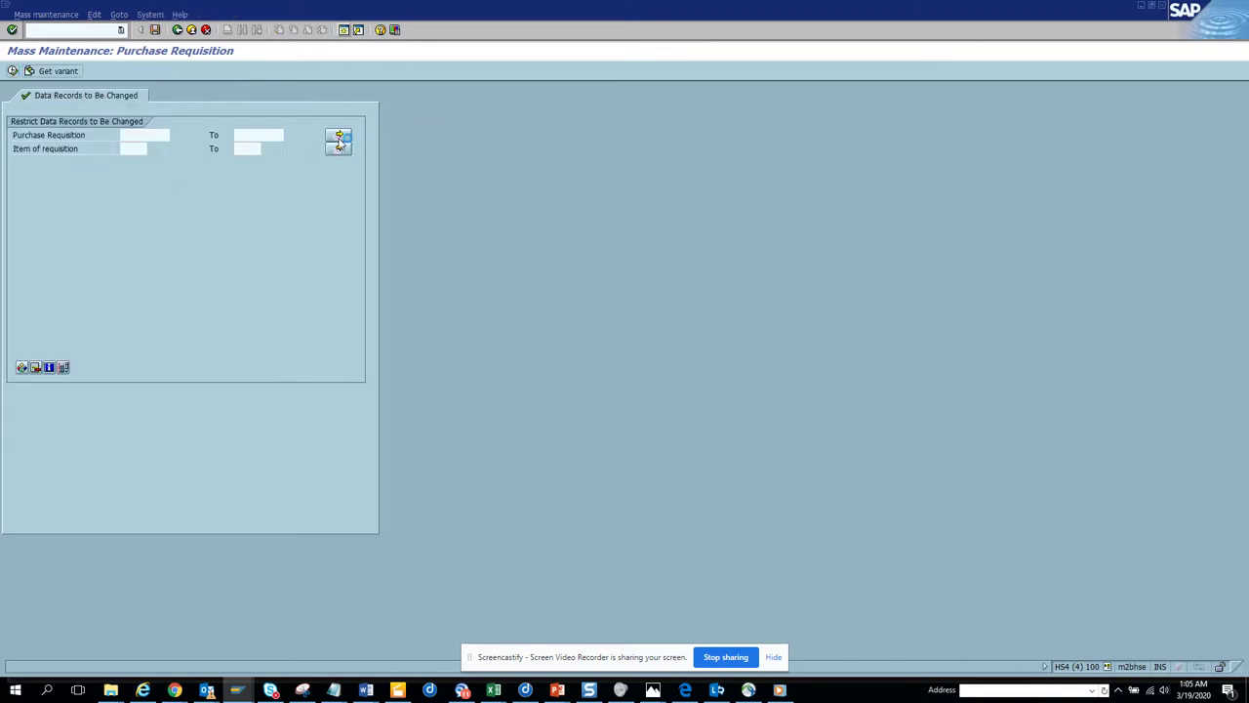
click(231, 312)
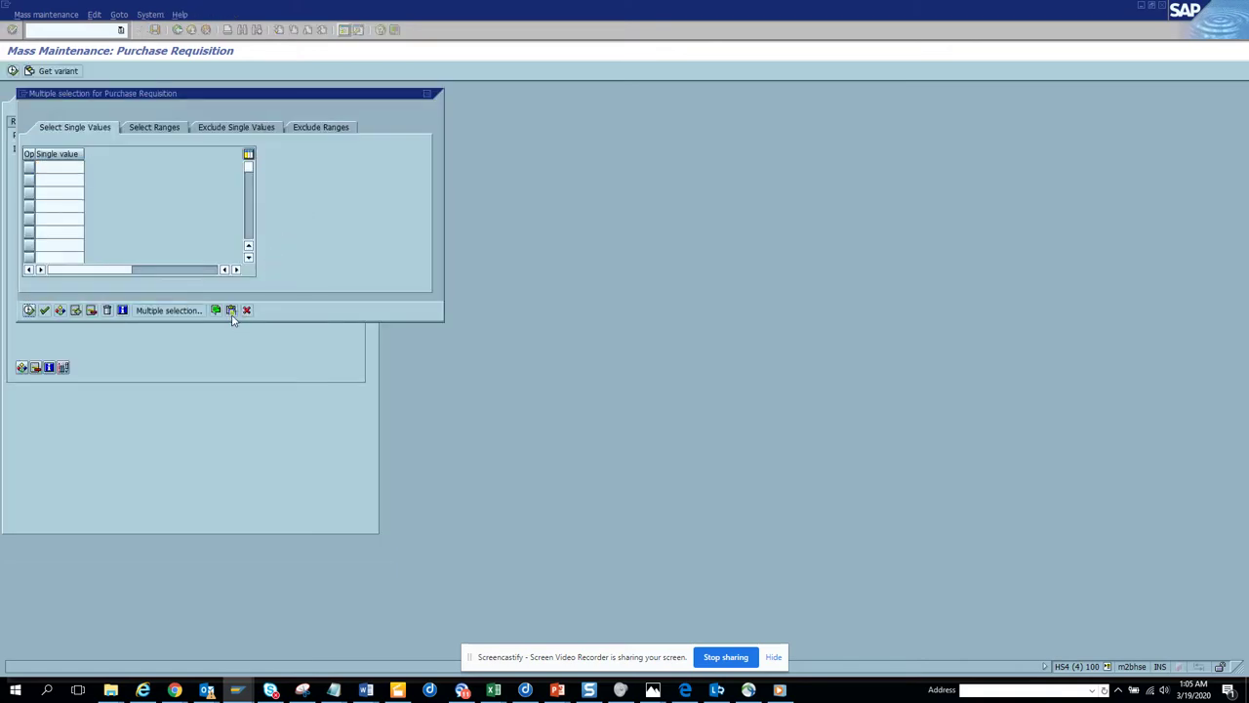
click(29, 310)
key(F8)
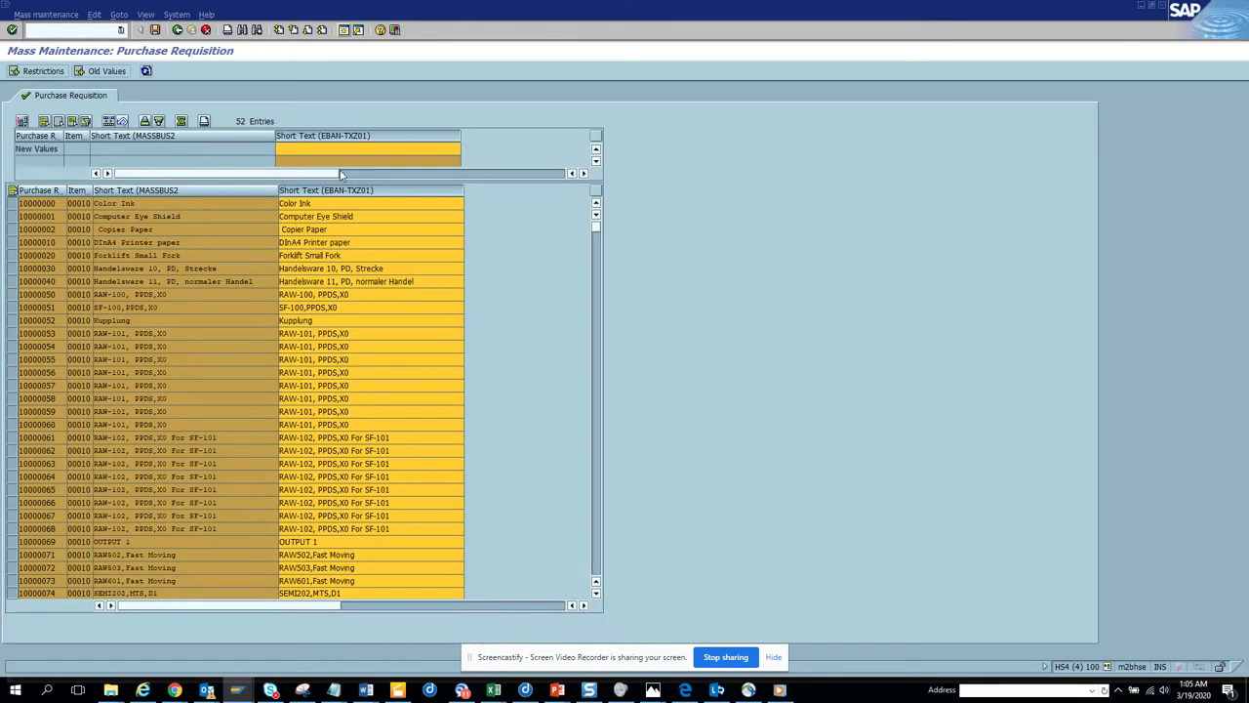
Set the new short text to "test pr change", carry it over to all listed requisition items, and save the mass change
click(354, 149)
text(test pr change)
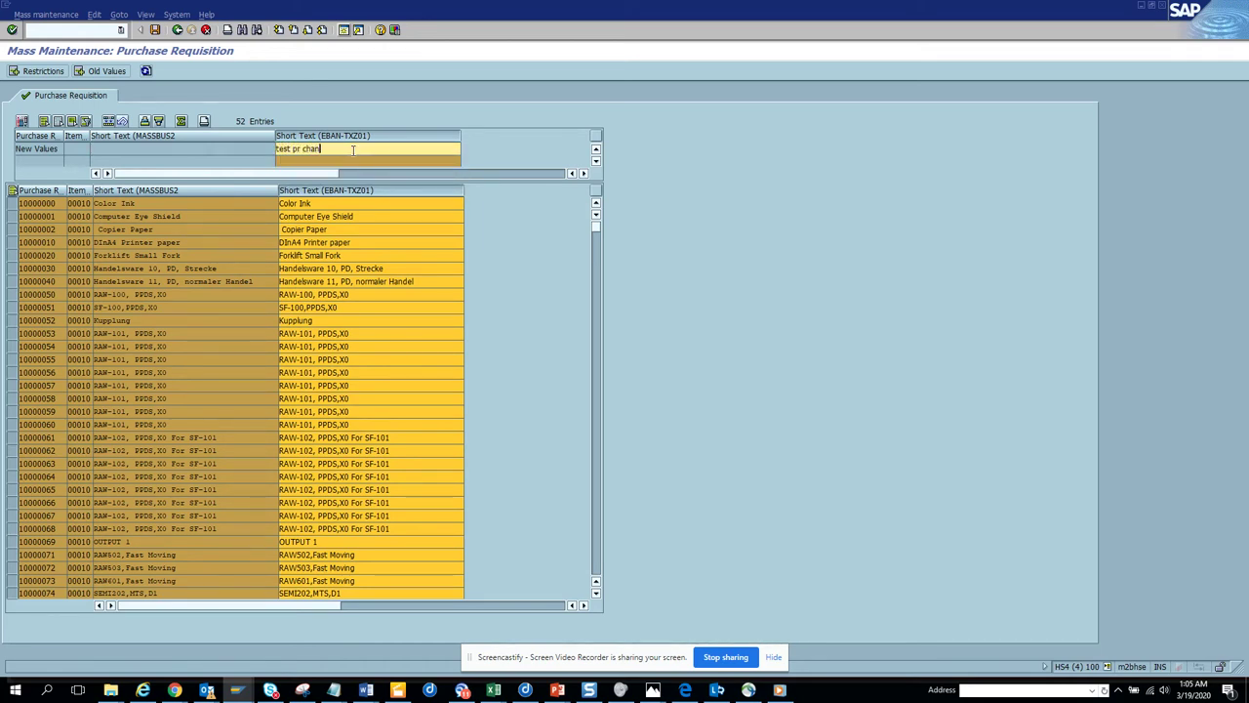
click(109, 121)
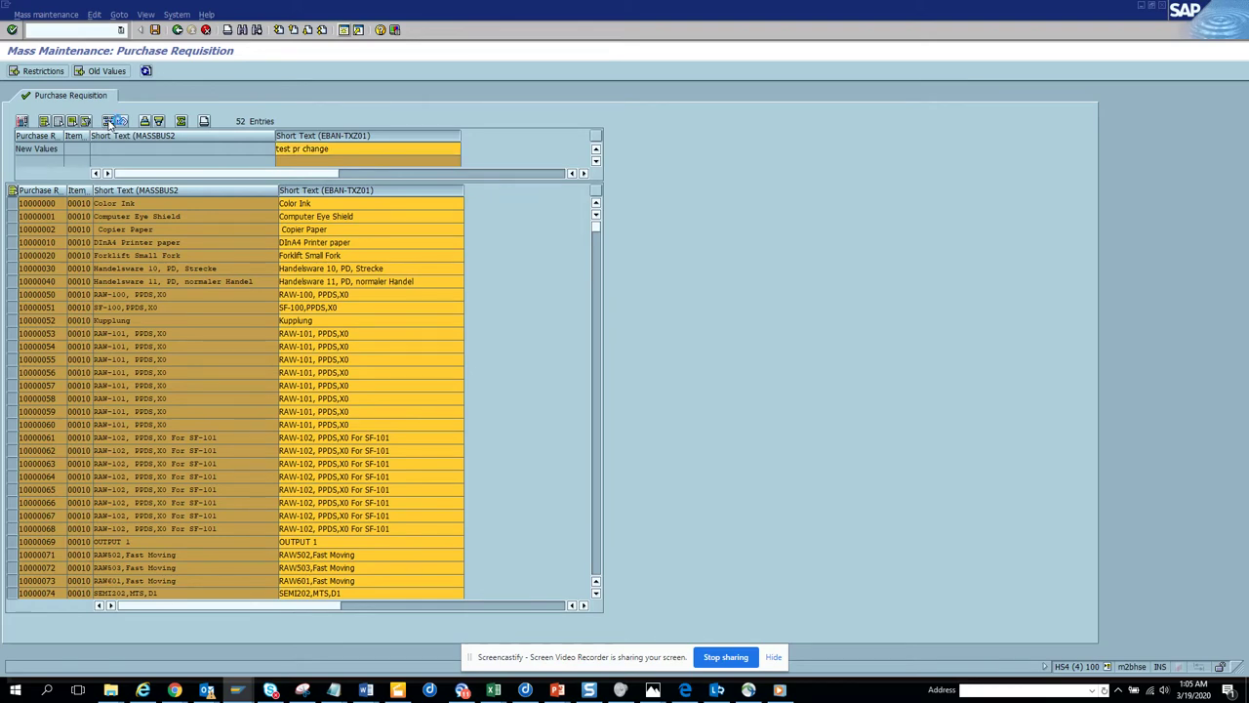
click(156, 31)
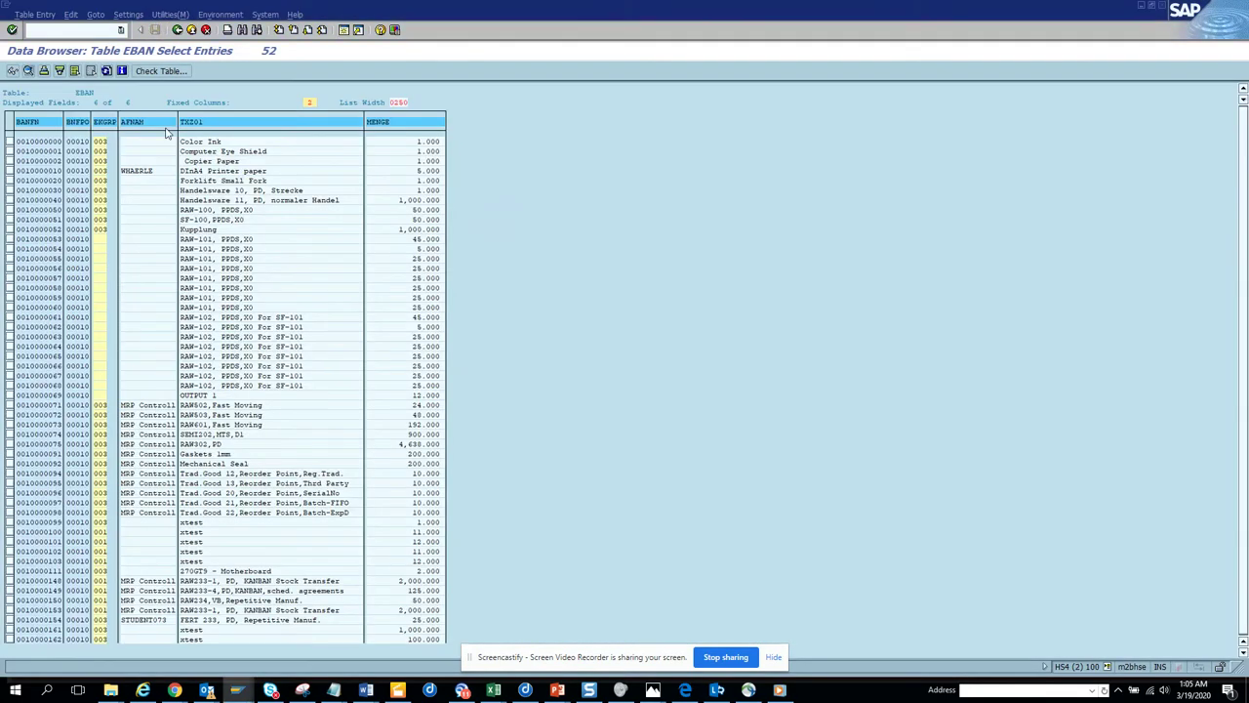
Refresh the EBAN list to check the short texts, and switch back to the update messages of the mass change
click(105, 70)
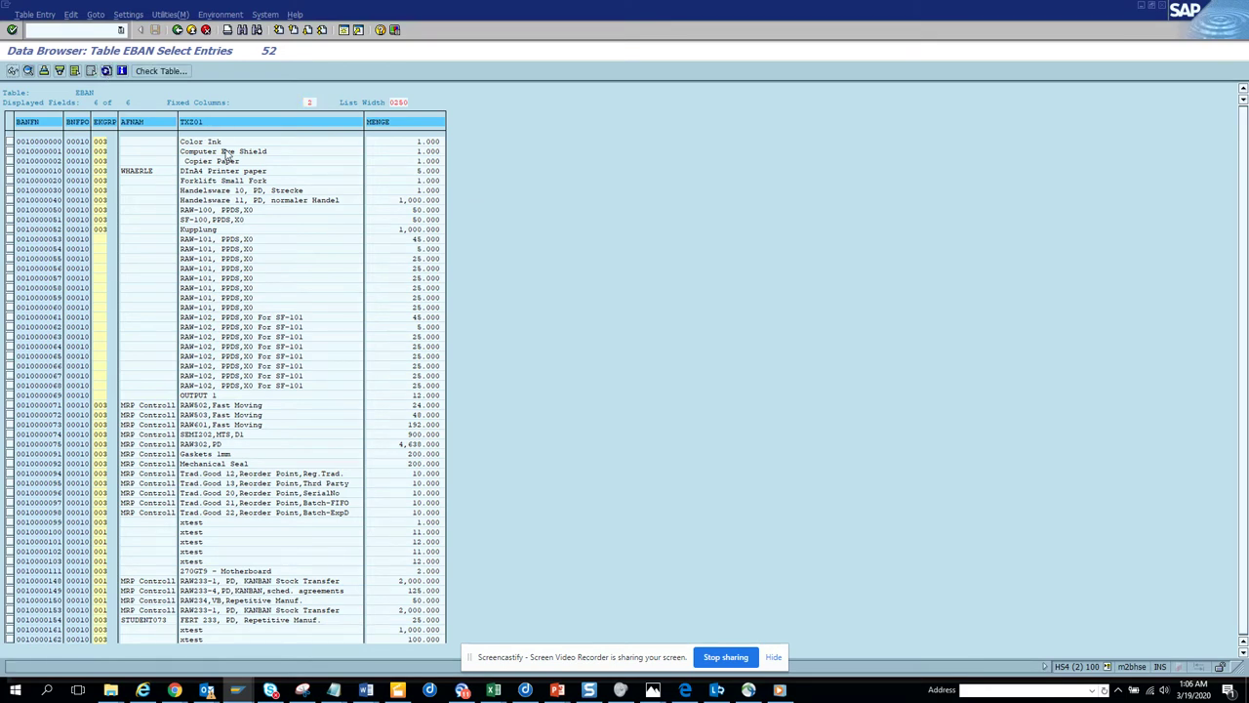
click(105, 74)
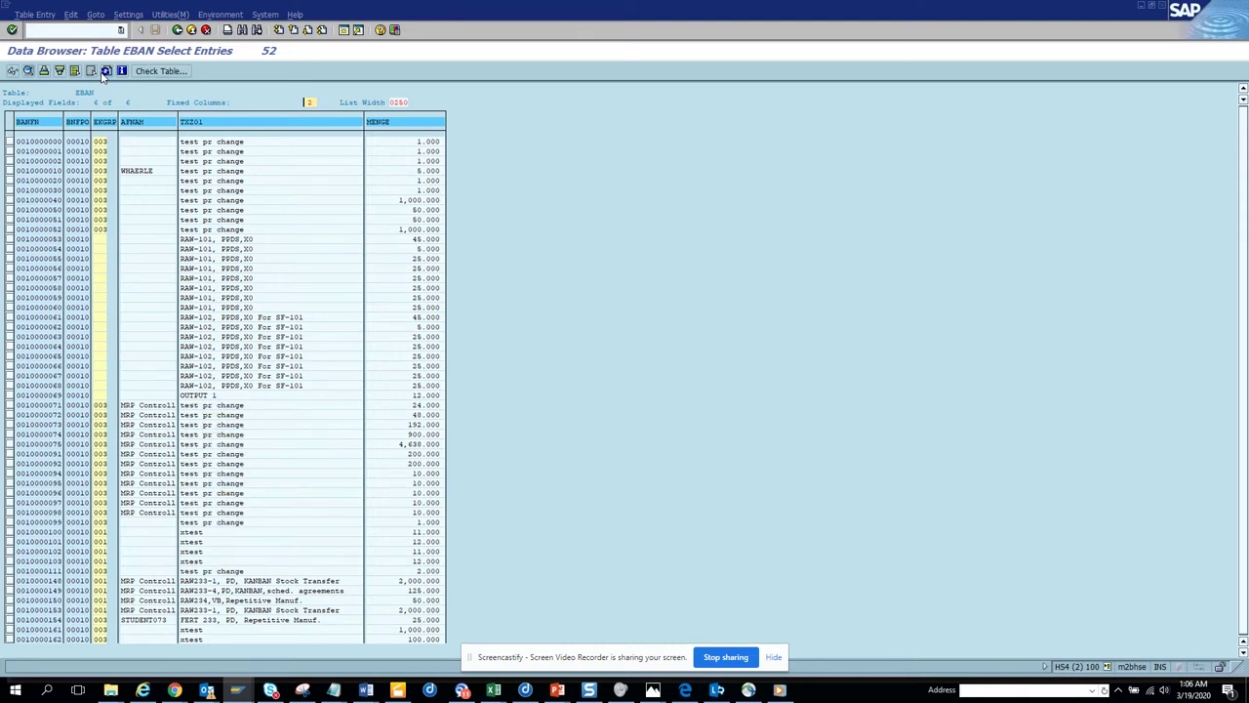
click(106, 74)
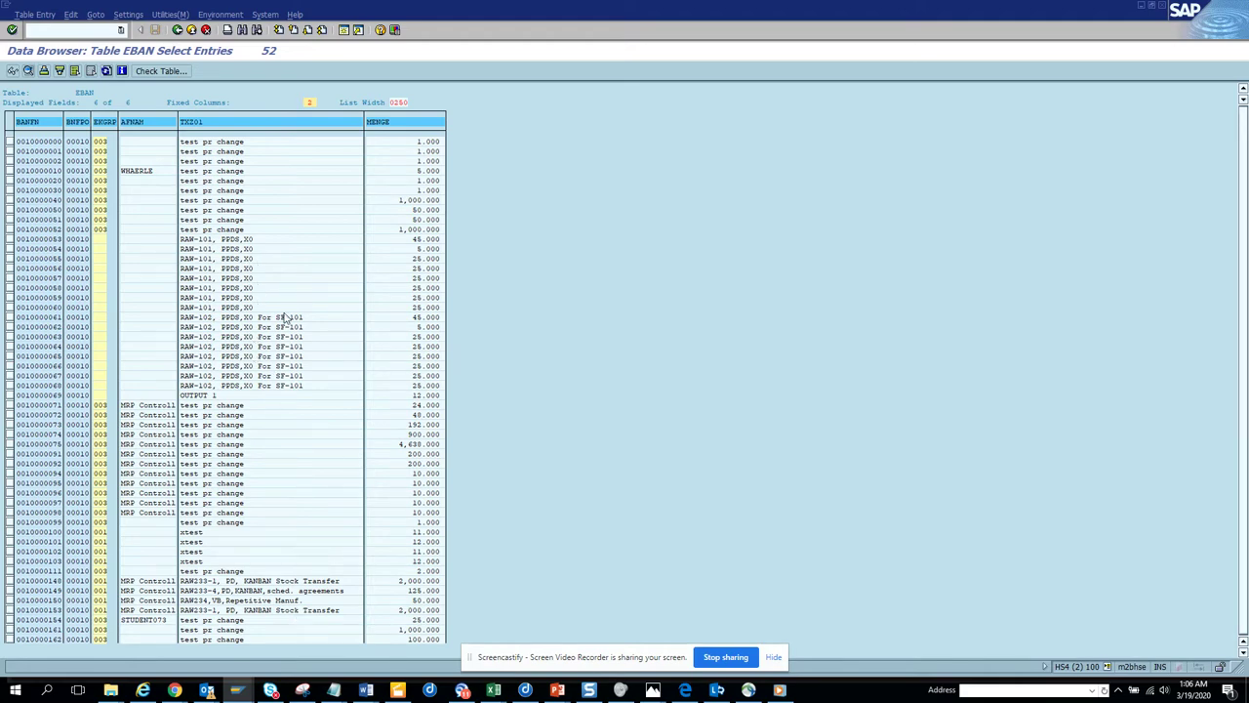
key(alt+Tab)
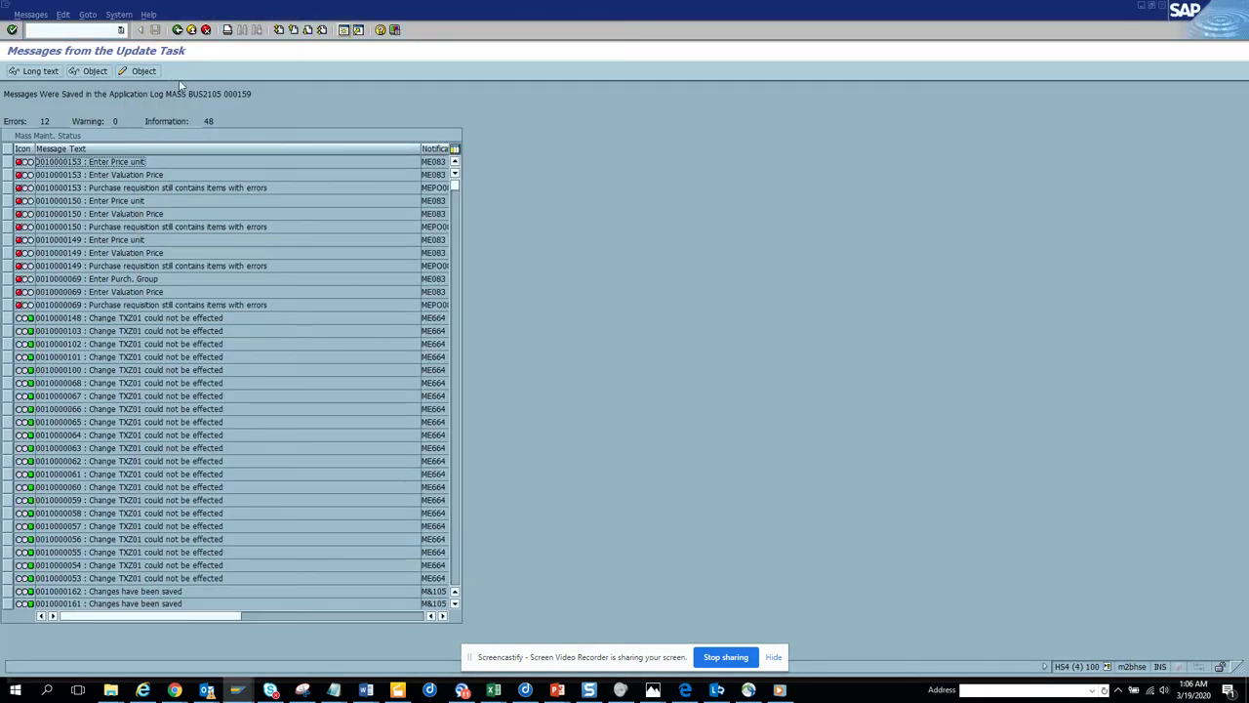
Return from the update messages to the field selection and deselect the Short Text field
click(178, 29)
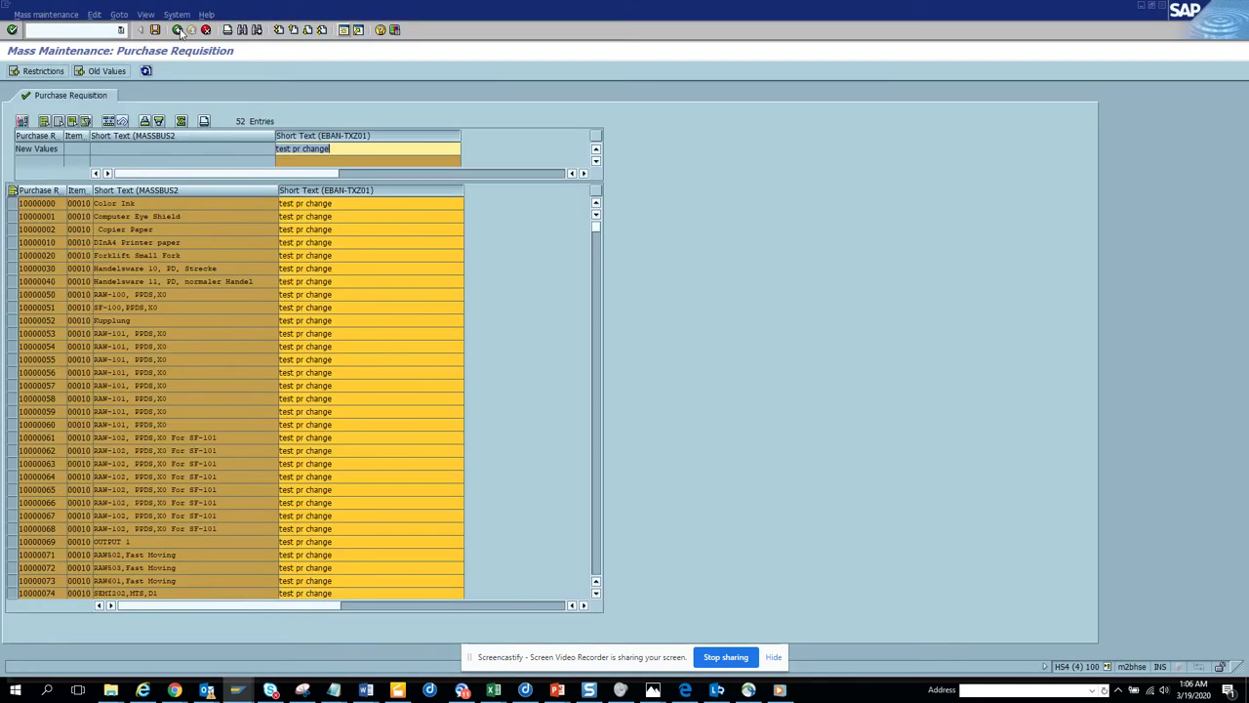
click(178, 29)
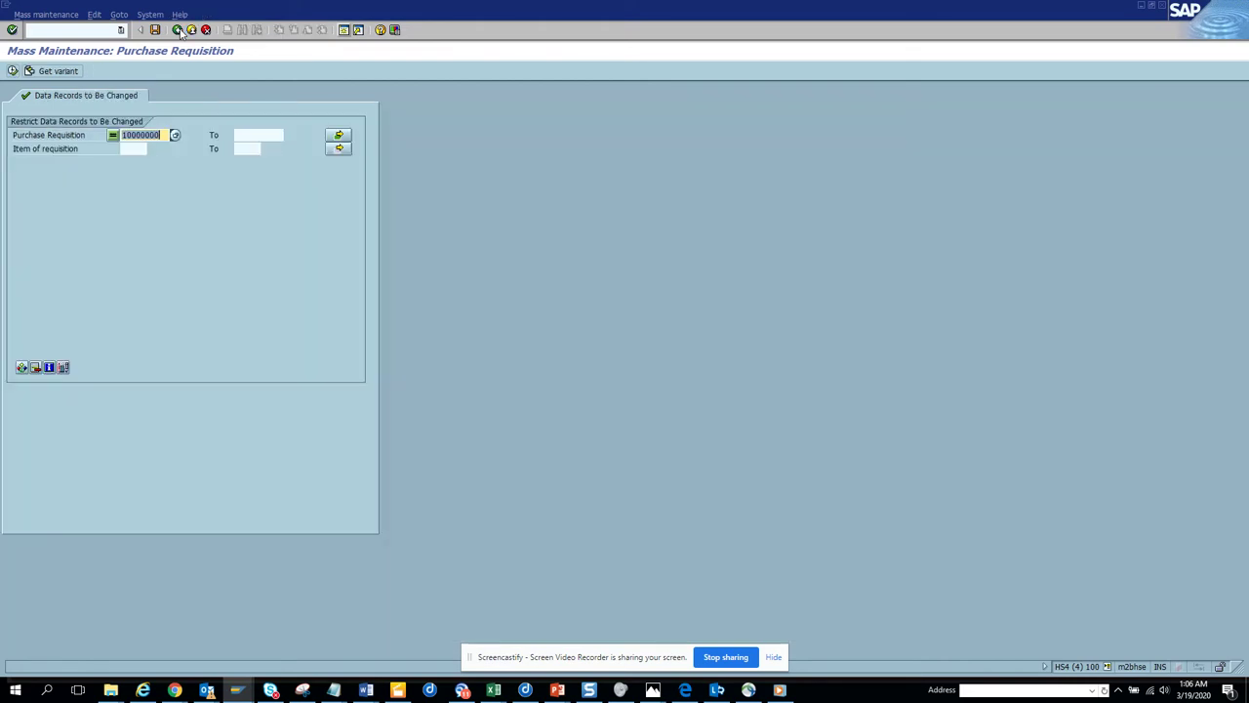
click(178, 29)
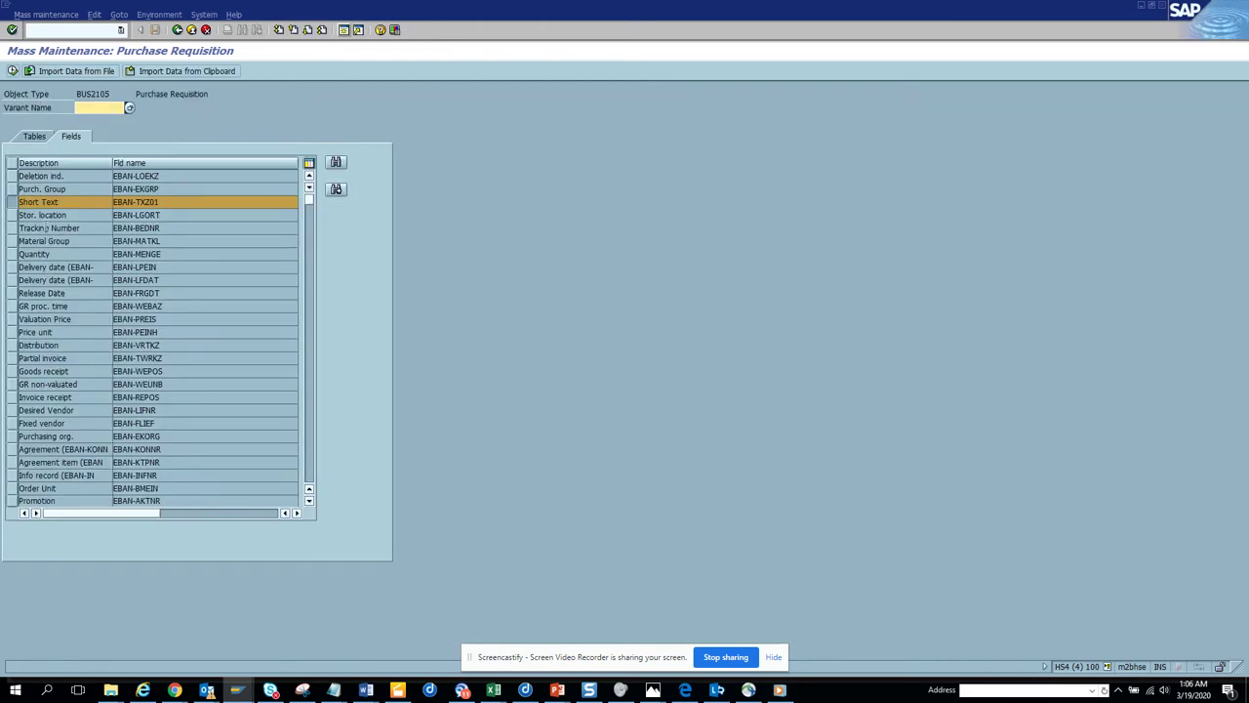
click(22, 203)
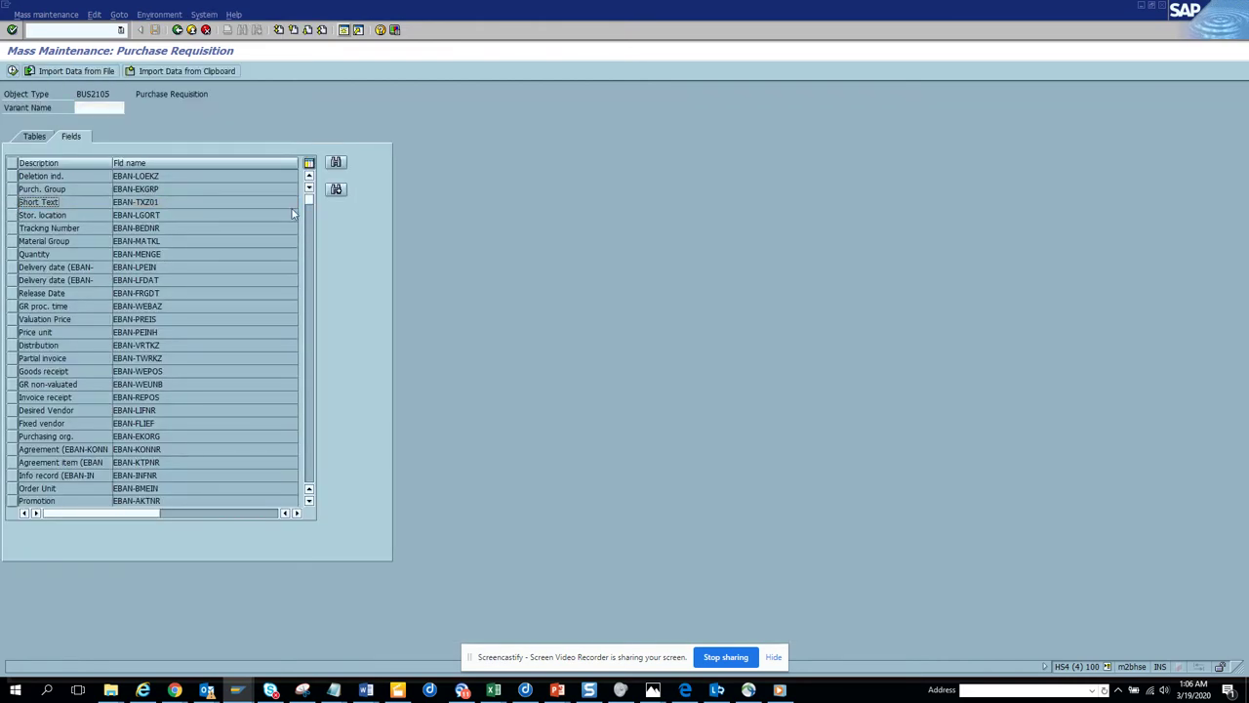
Search the field list for "amount" and "requis", and check the column names in the EBAN list
click(336, 162)
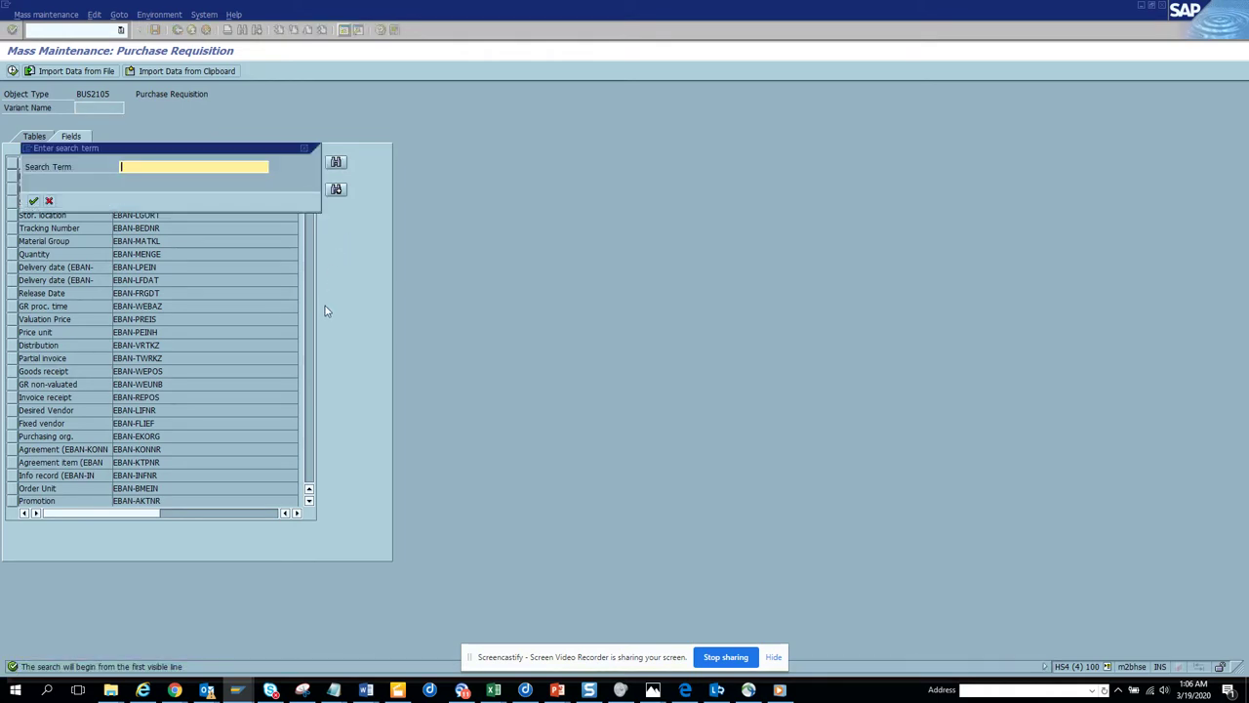
text(amount)
key(Return)
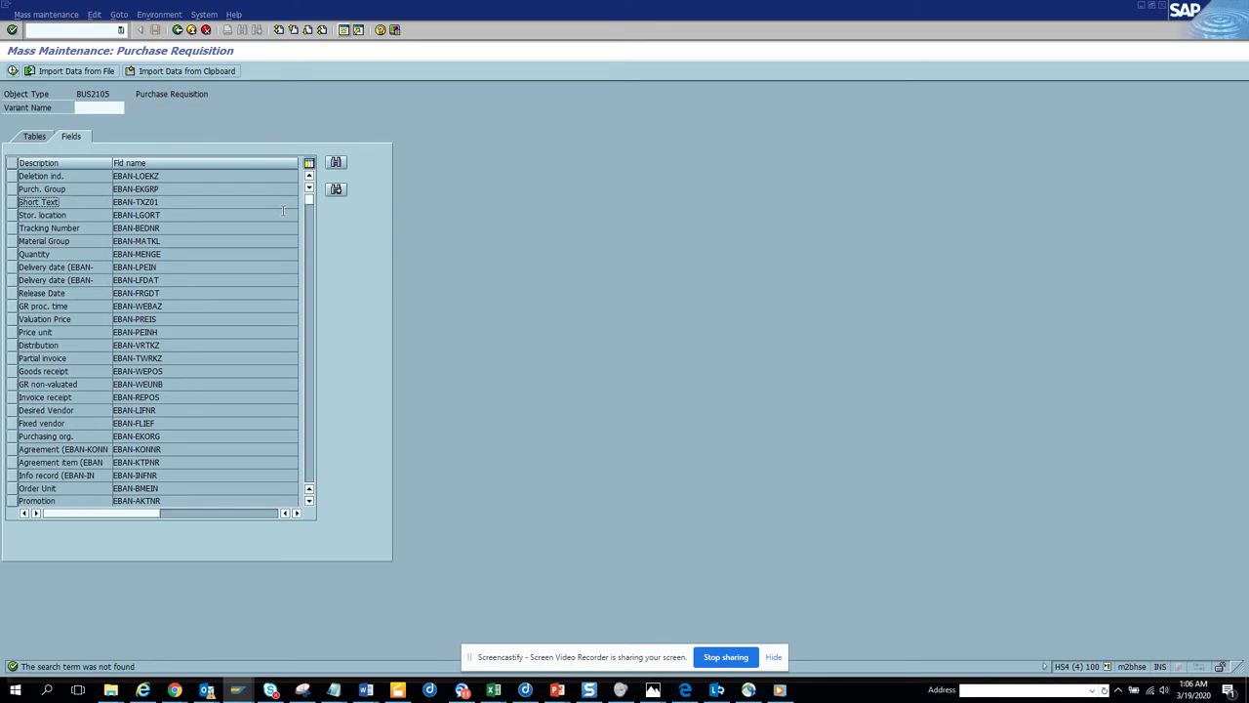
click(336, 164)
text(requis)
key(Return)
key(alt+Tab)
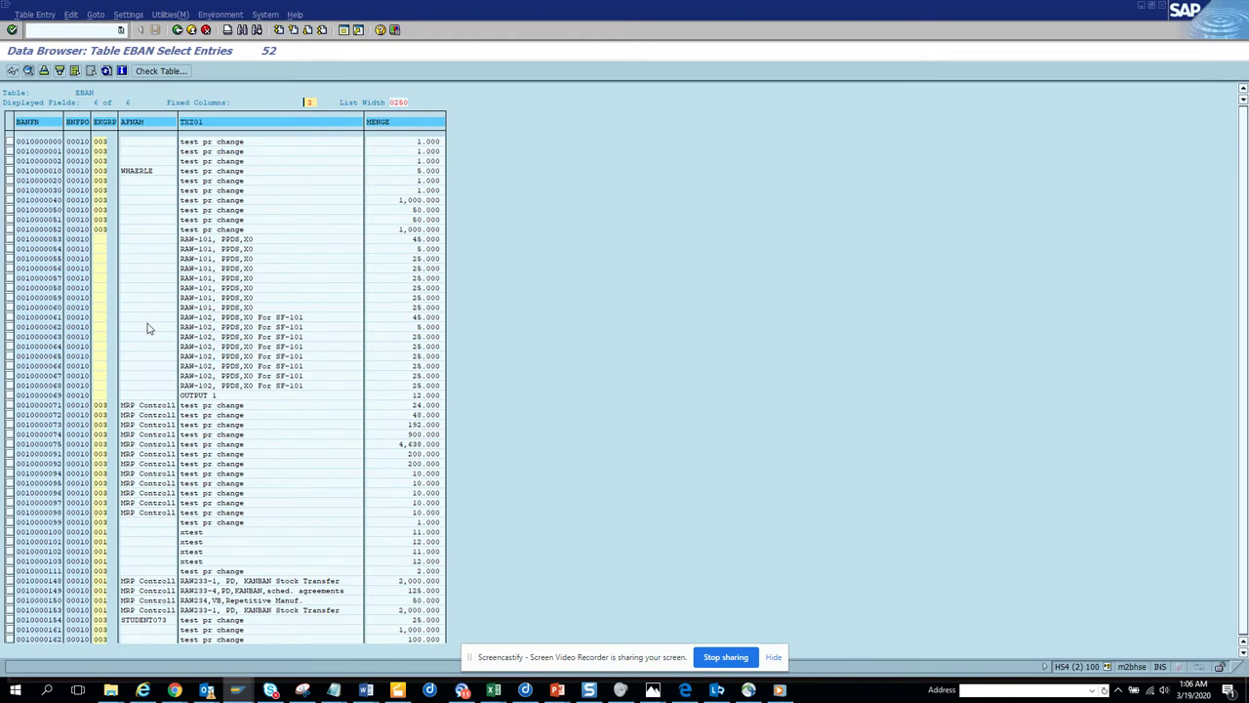
key(alt+Tab)
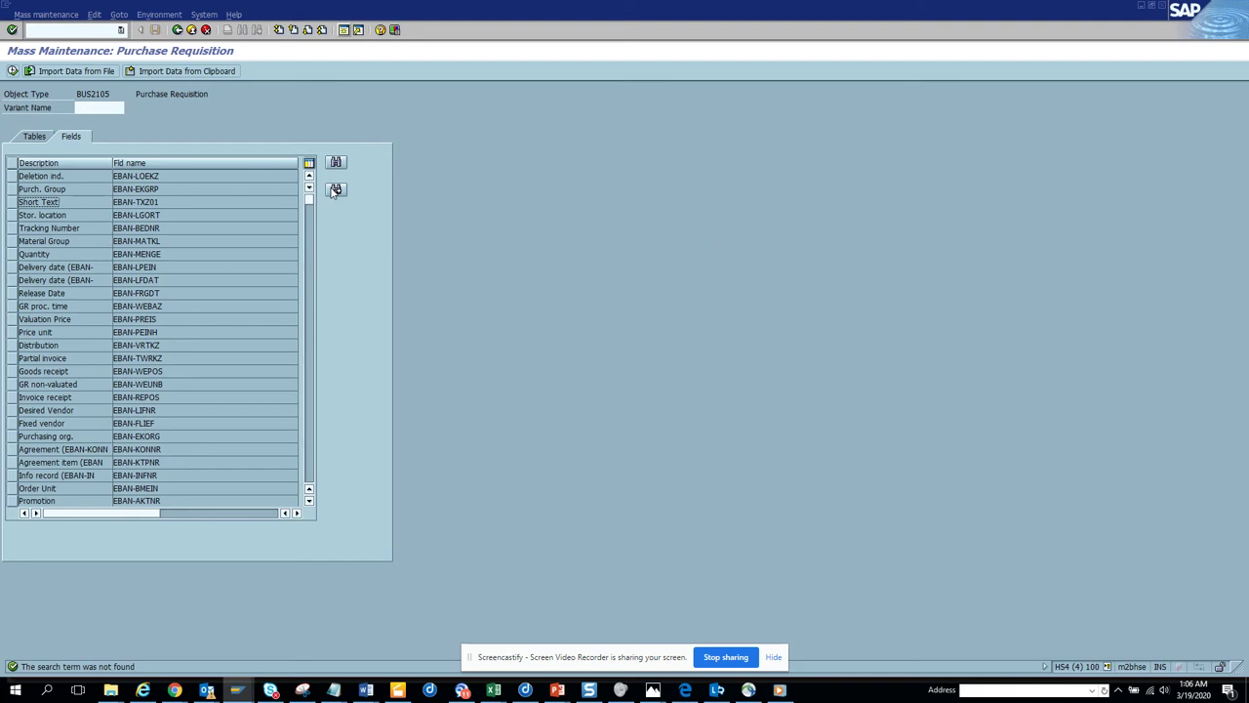
Search the field list for "menge", select the Quantity field (EBAN-MENGE), and execute the field selection
click(336, 163)
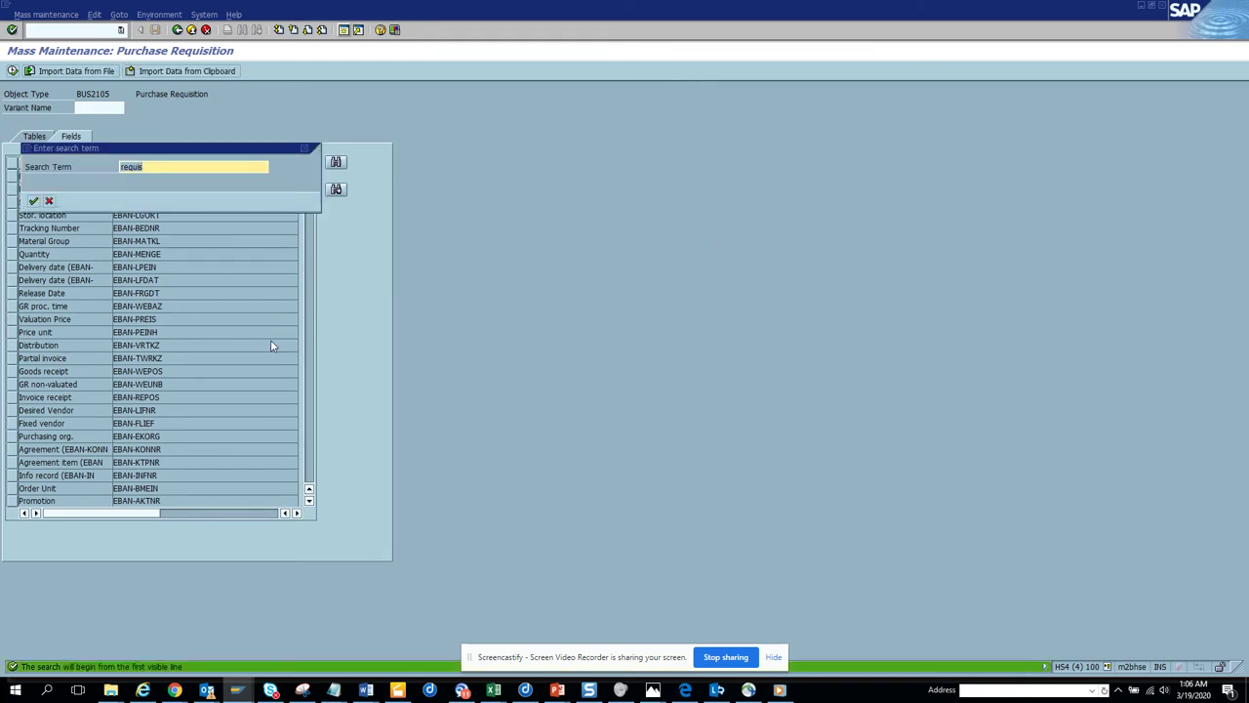
text(meng)
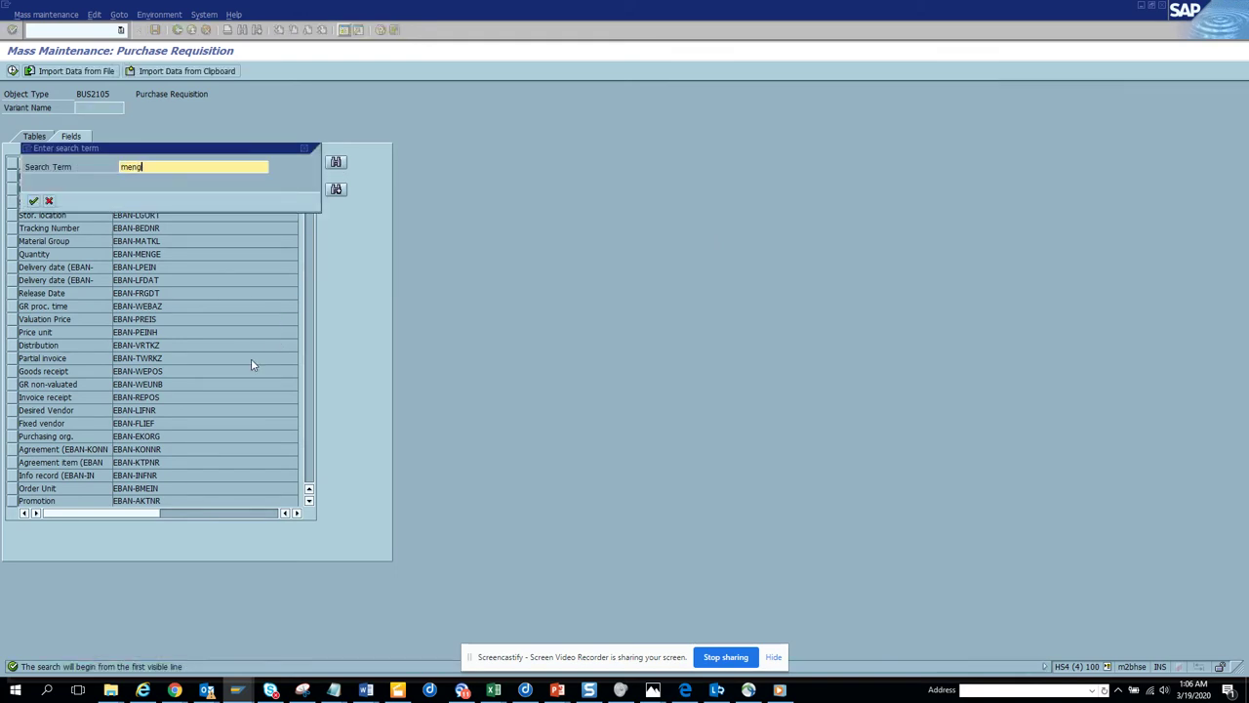
text(e)
key(Return)
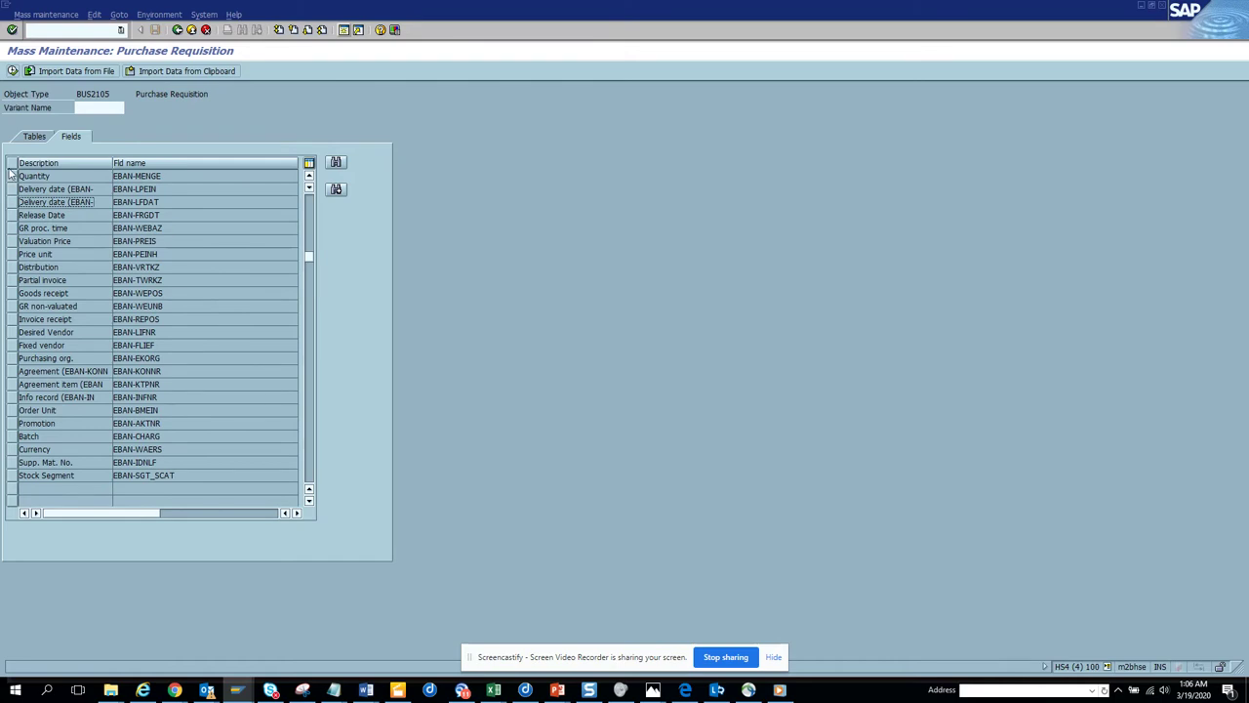
click(13, 178)
click(12, 71)
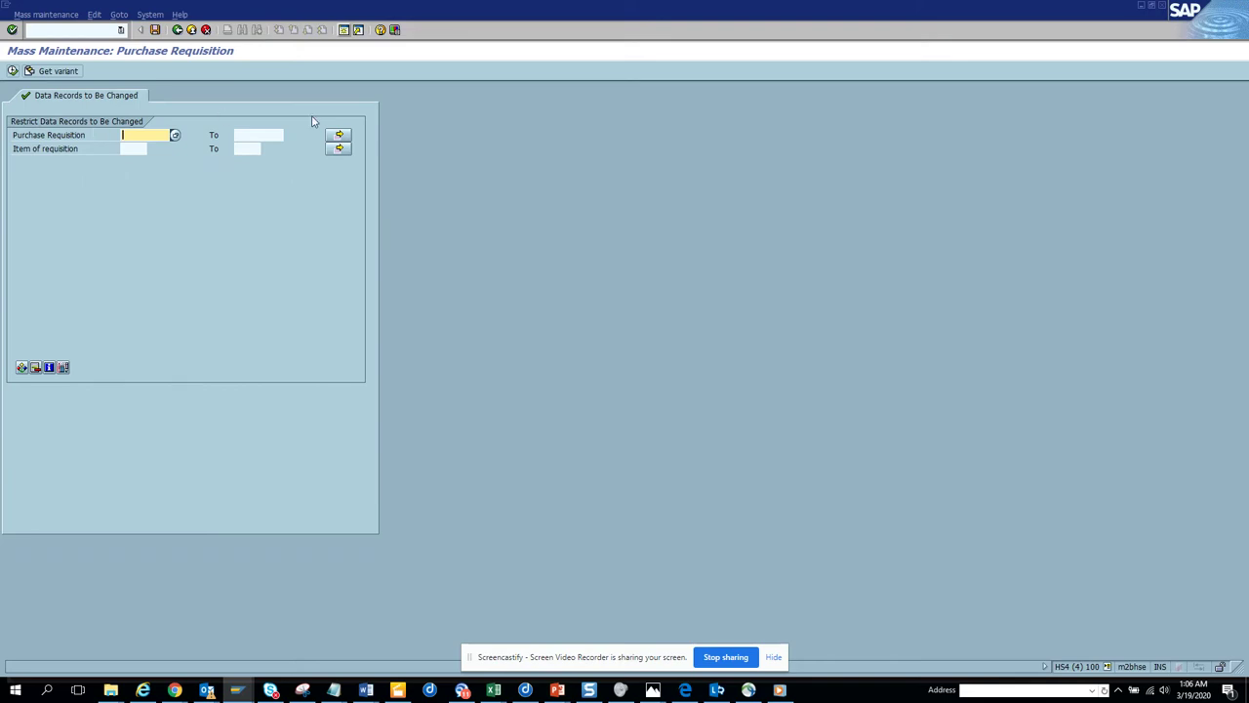
Restrict the records for the quantity change to the copied purchase requisition numbers and execute the selection
click(339, 135)
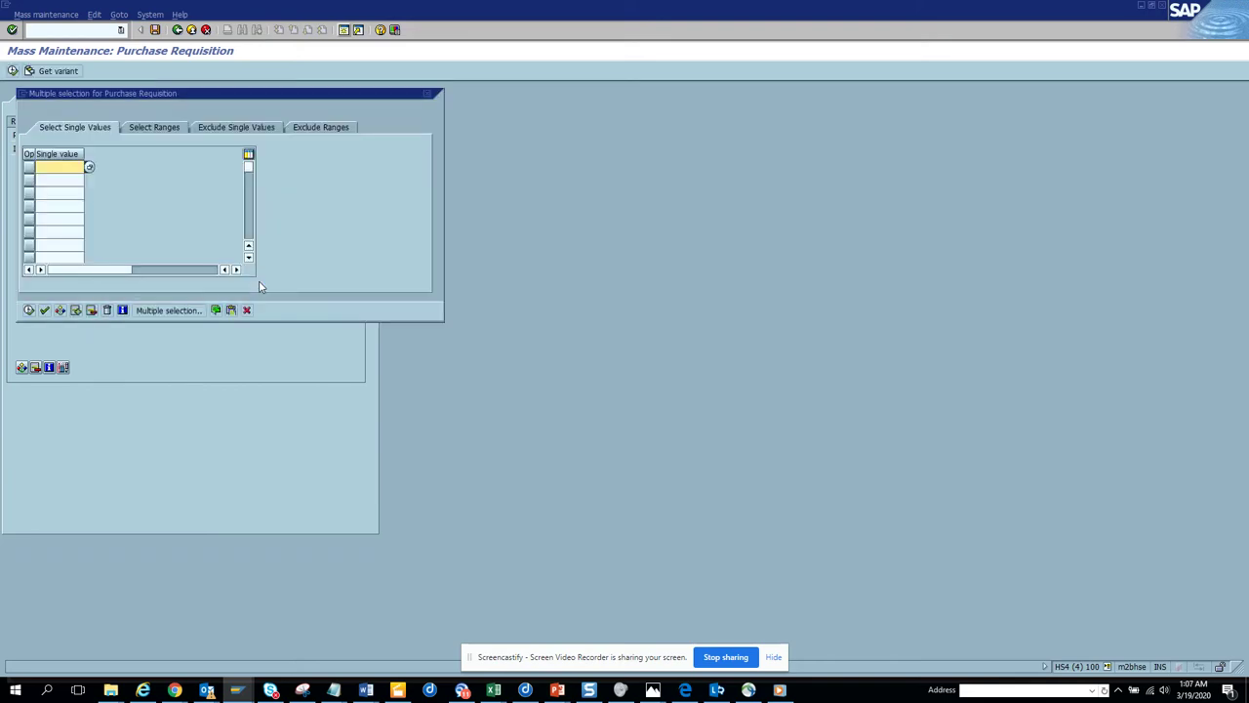
click(29, 309)
key(F8)
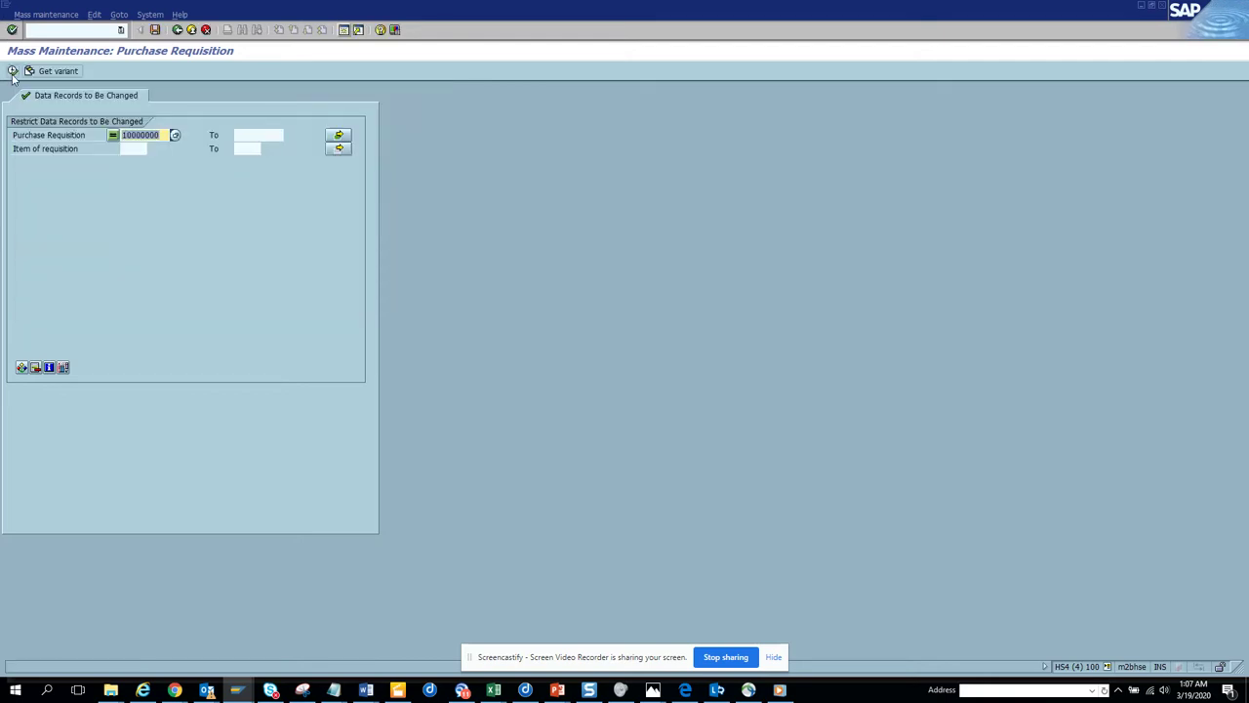
click(12, 72)
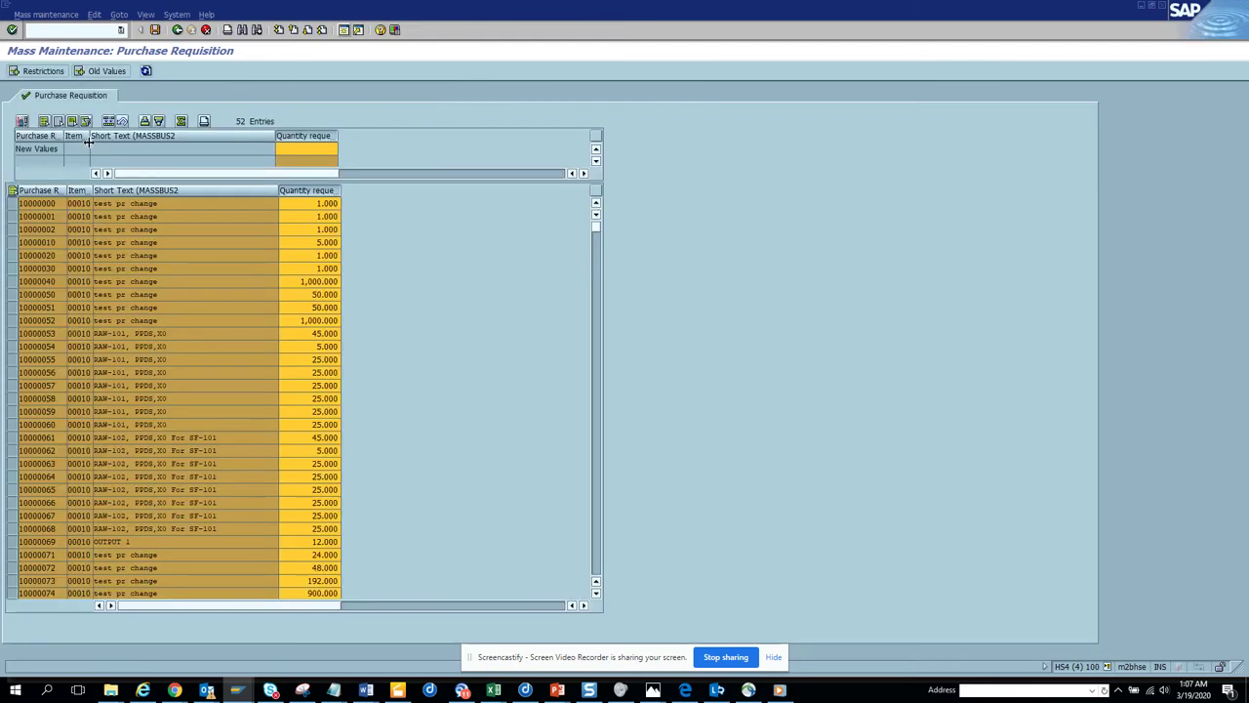
Set the new requested quantity to 10000 and carry it over to all listed requisition items
click(317, 149)
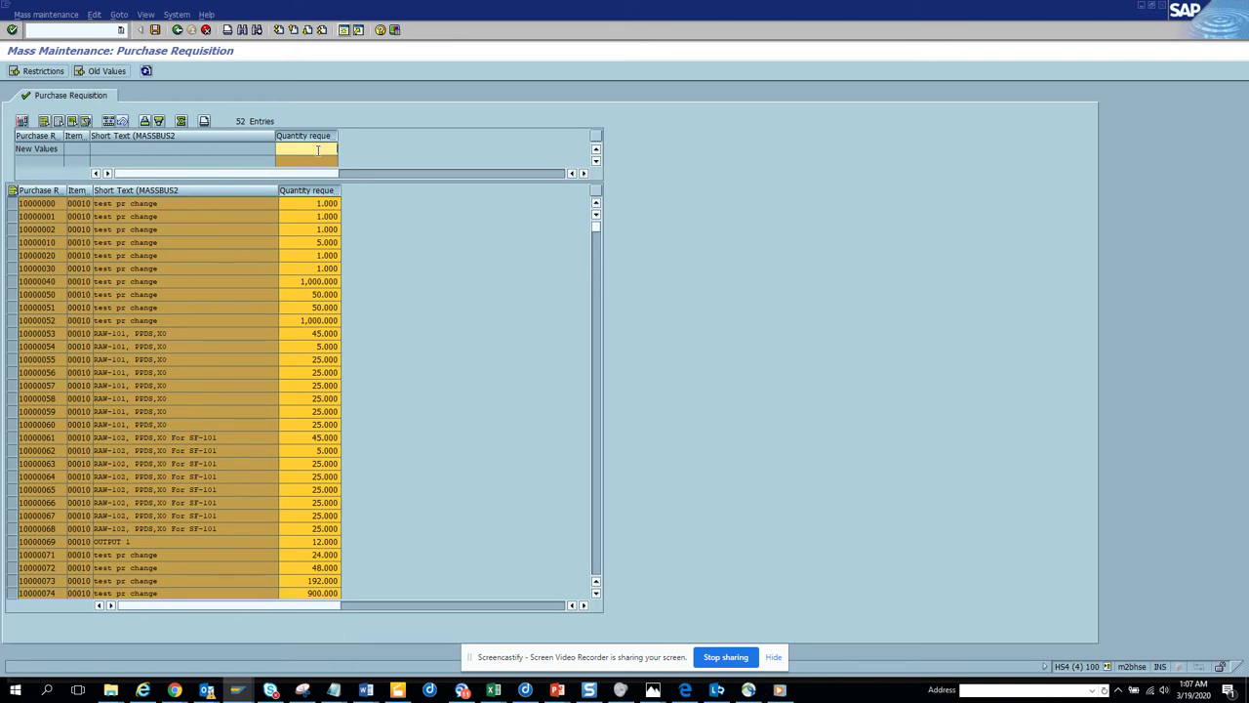
text(10000)
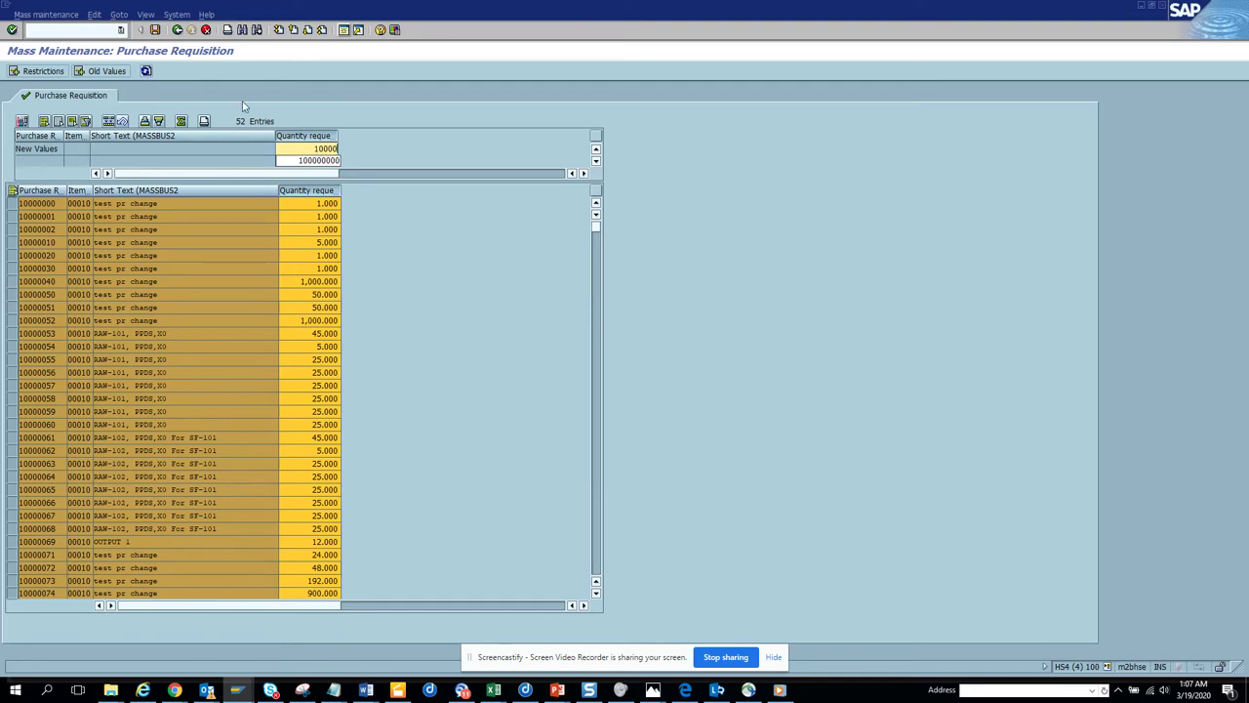
click(114, 122)
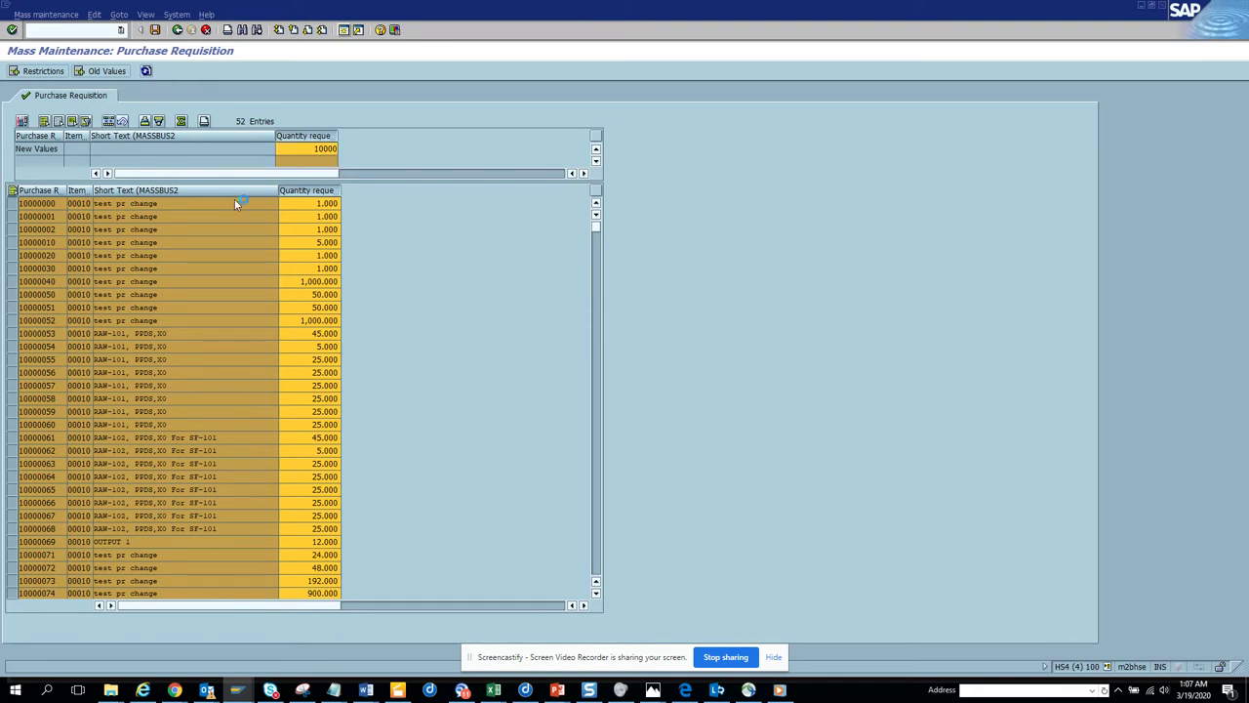
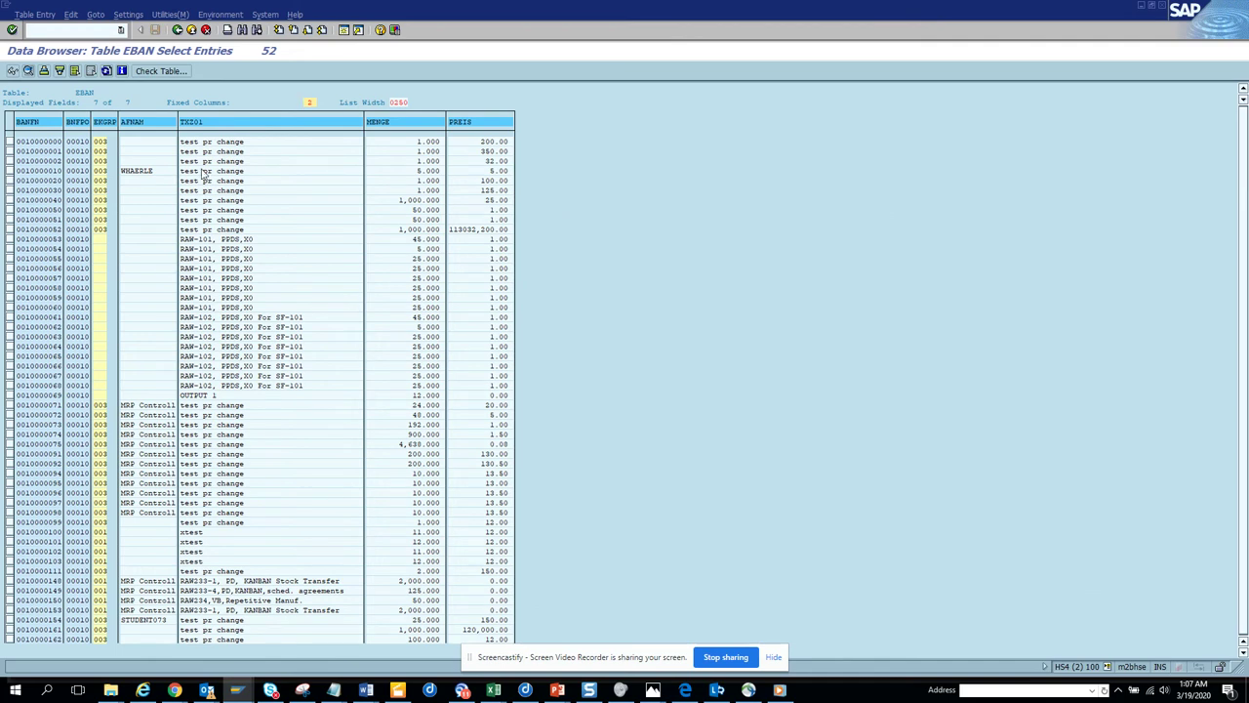
Refresh the EBAN list repeatedly to check the quantities (MENGE) of the purchase requisitions
click(108, 70)
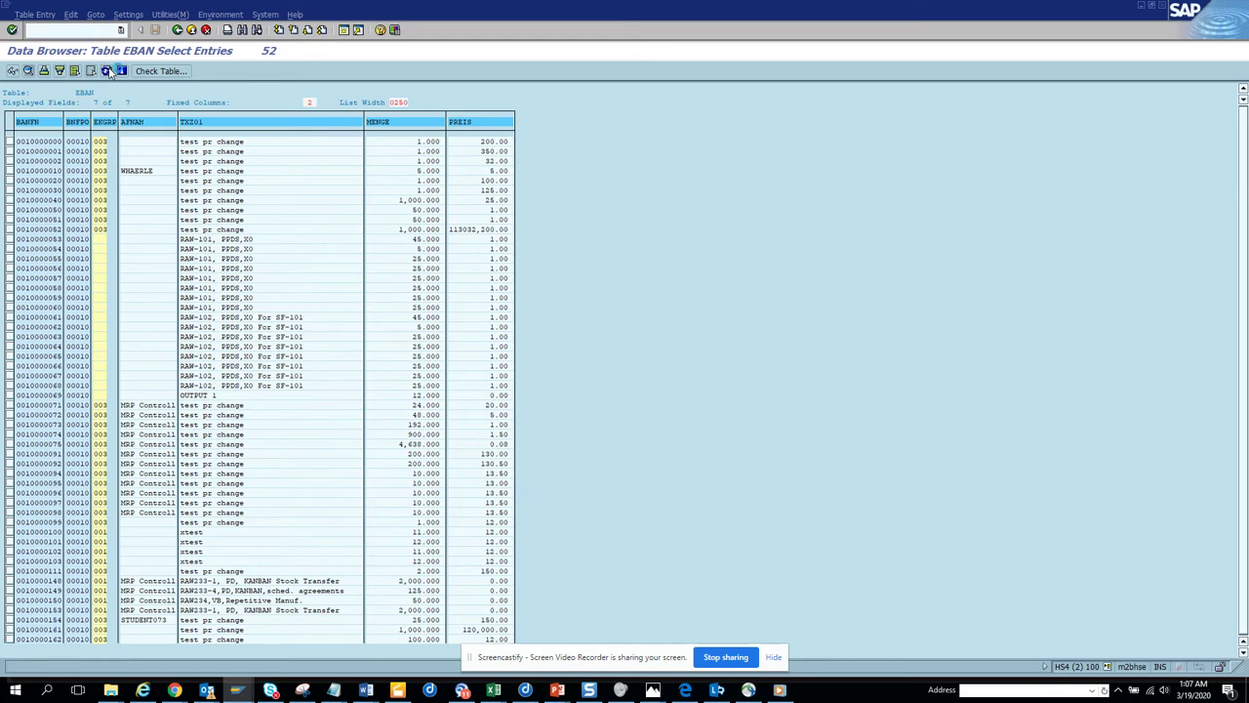
click(108, 71)
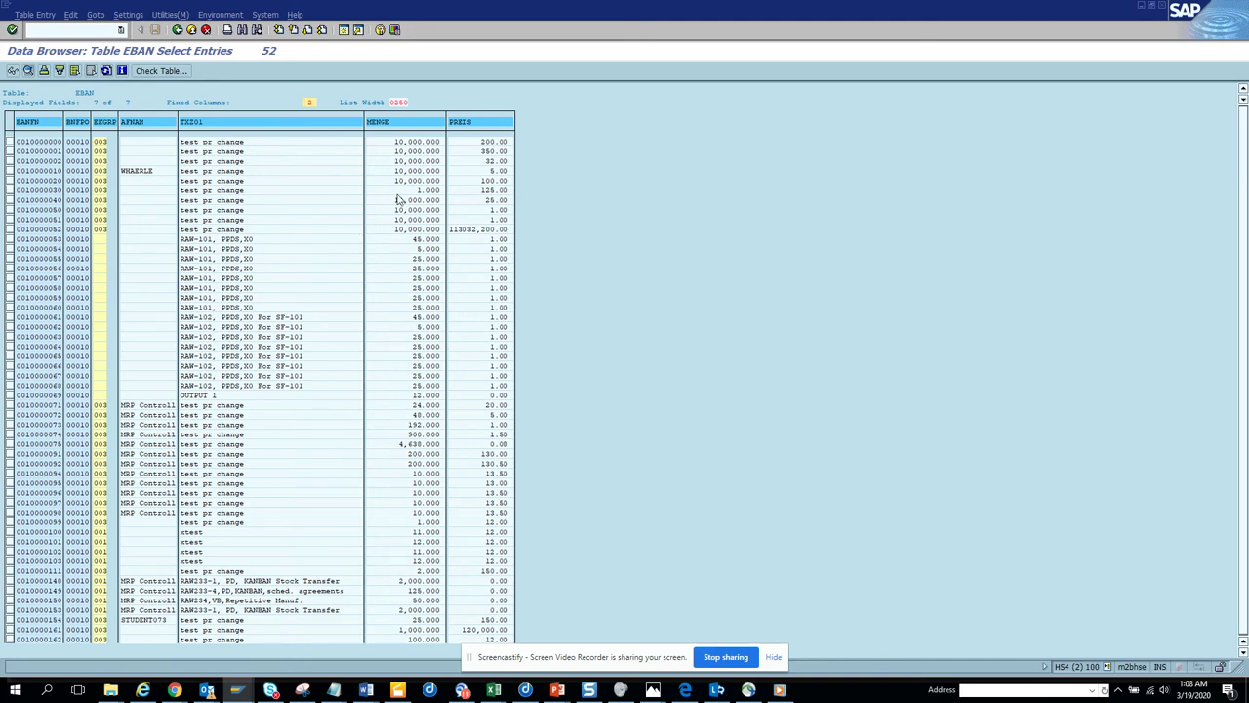
click(108, 71)
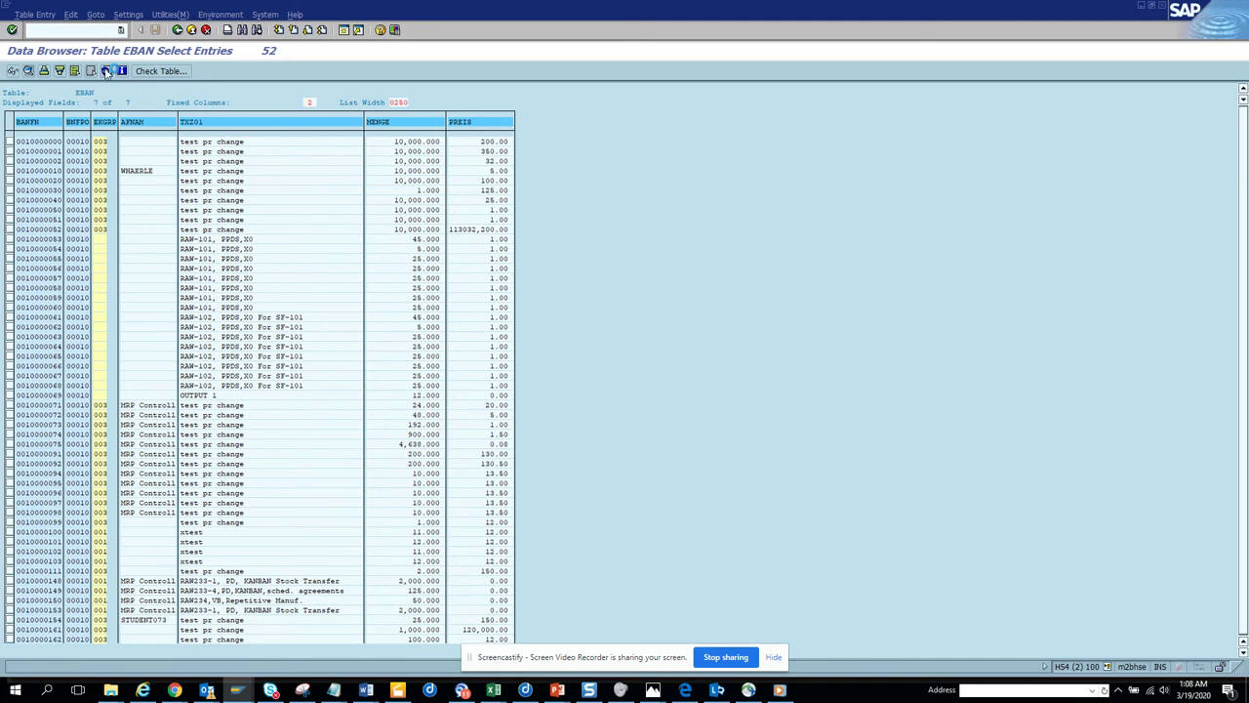
Refresh the EBAN entries again to check how far the quantity change has reached in the MENGE column
click(107, 70)
click(107, 70)
click(107, 70)
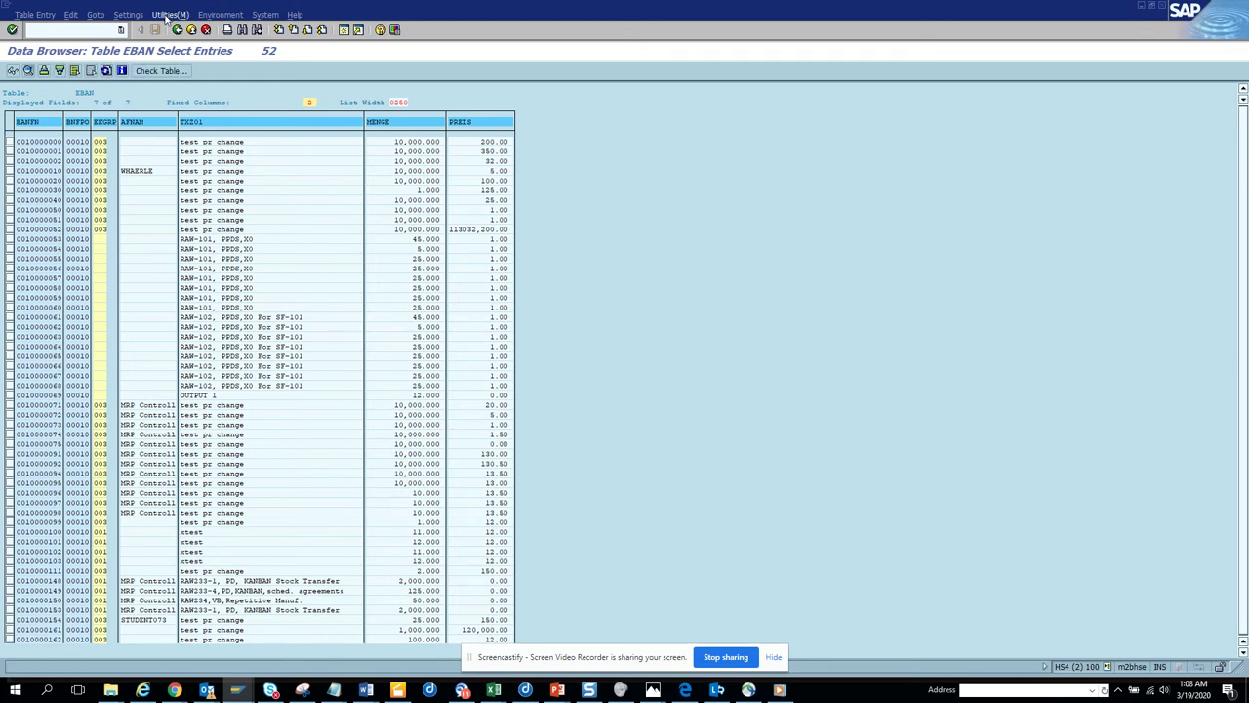
Find the Total val. upon release field (RLWRT) by searching for "tota", add it as a column to the EBAN list, and refresh the entries
click(128, 14)
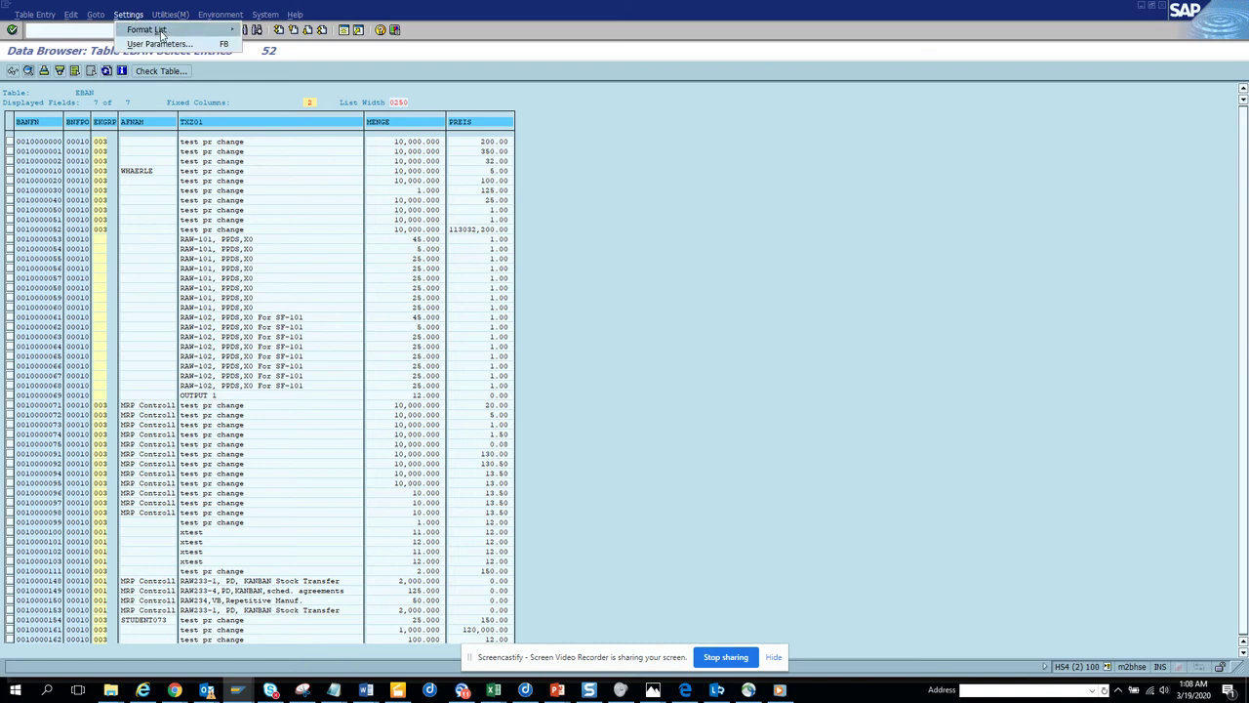
mouse_move(162, 30)
click(278, 45)
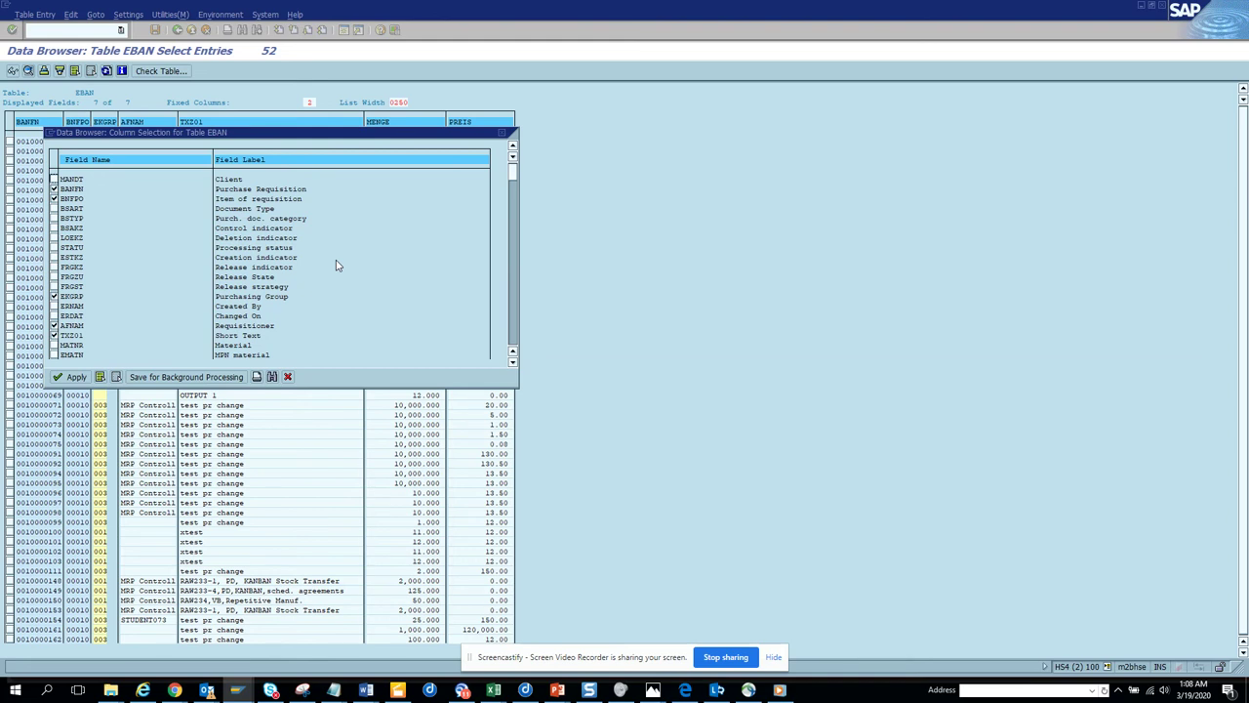
key(ctrl+f)
text(t)
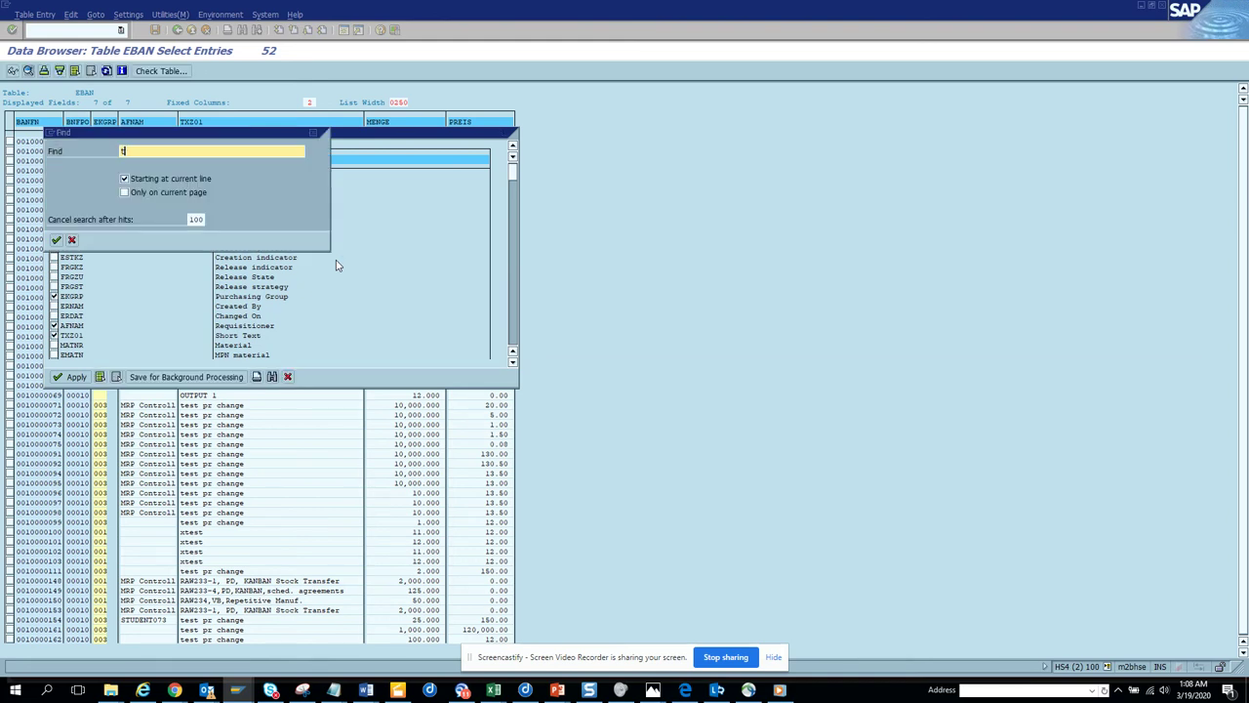
text(ota)
key(Return)
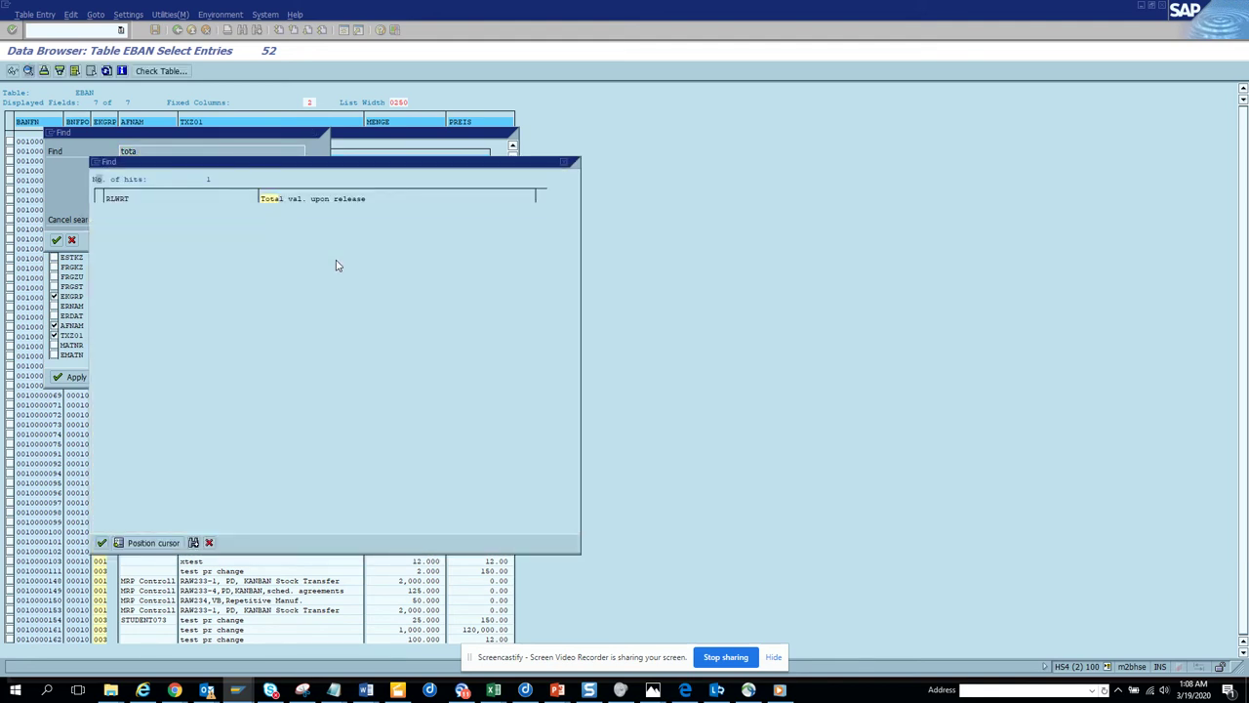
double_click(278, 200)
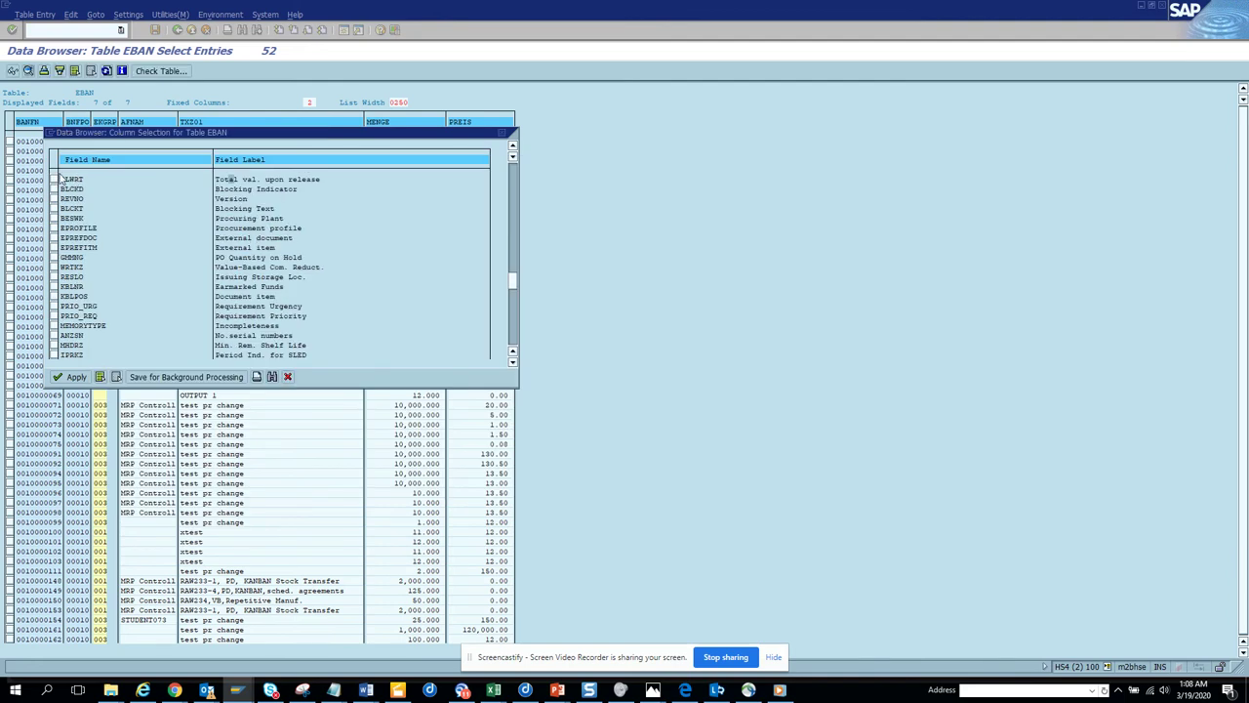
click(53, 179)
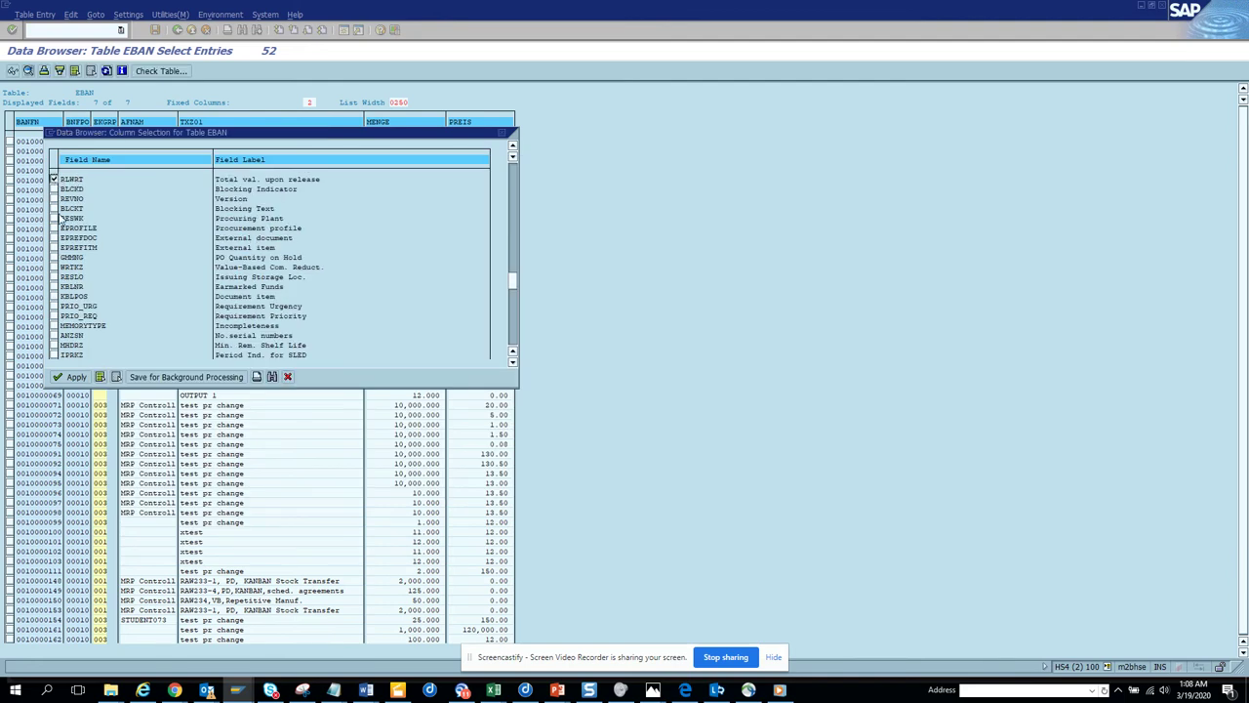
click(74, 378)
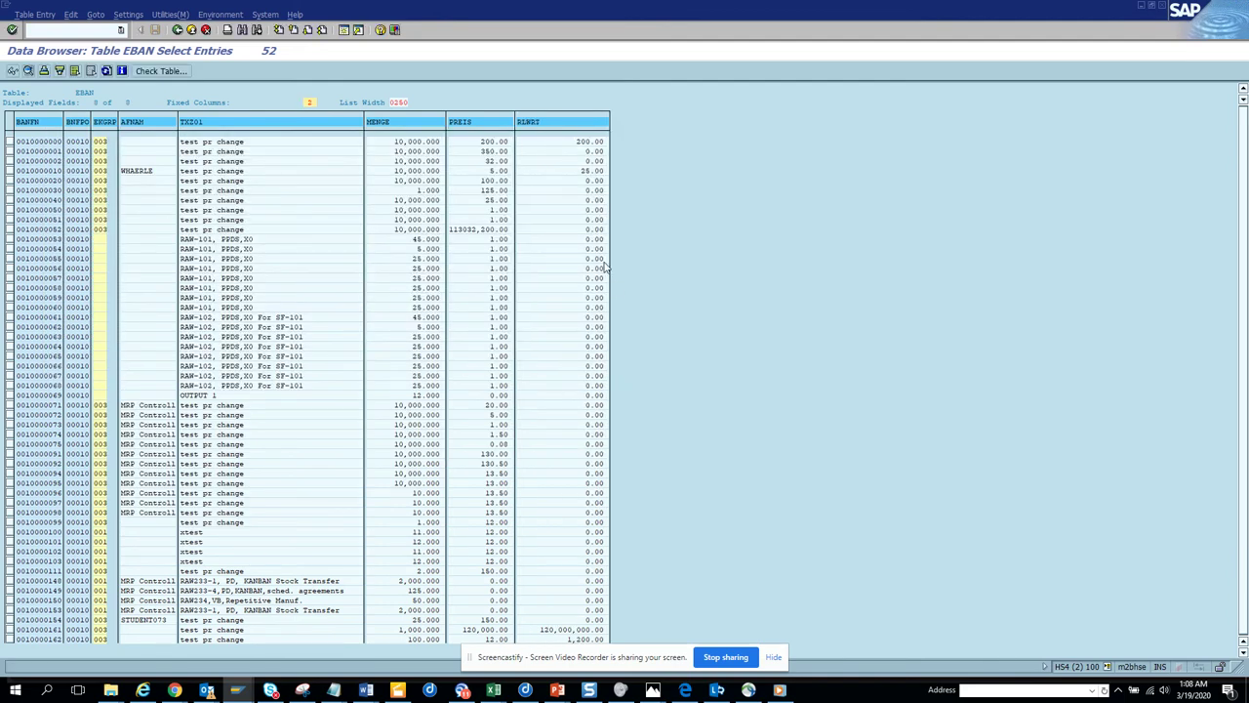
click(106, 70)
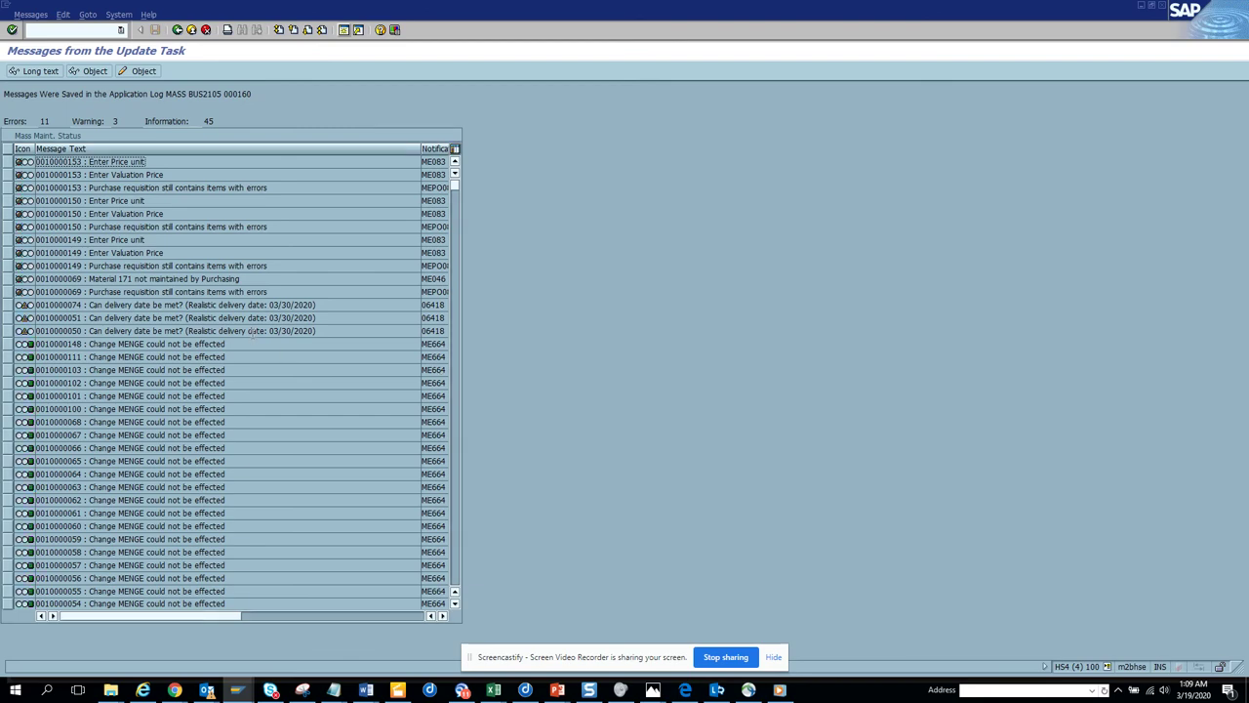
Leave the EBAN list for its selection screen, and return from the update task messages to the purchase requisition mass maintenance
key(alt+Tab)
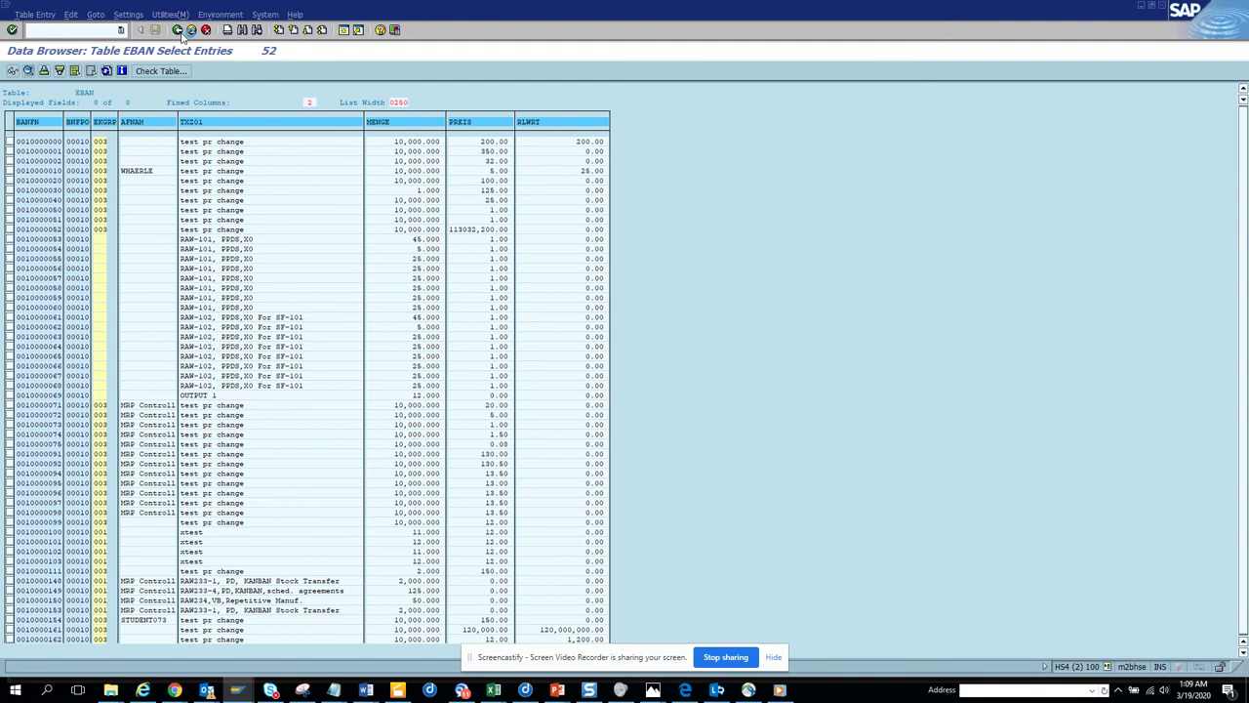
click(179, 31)
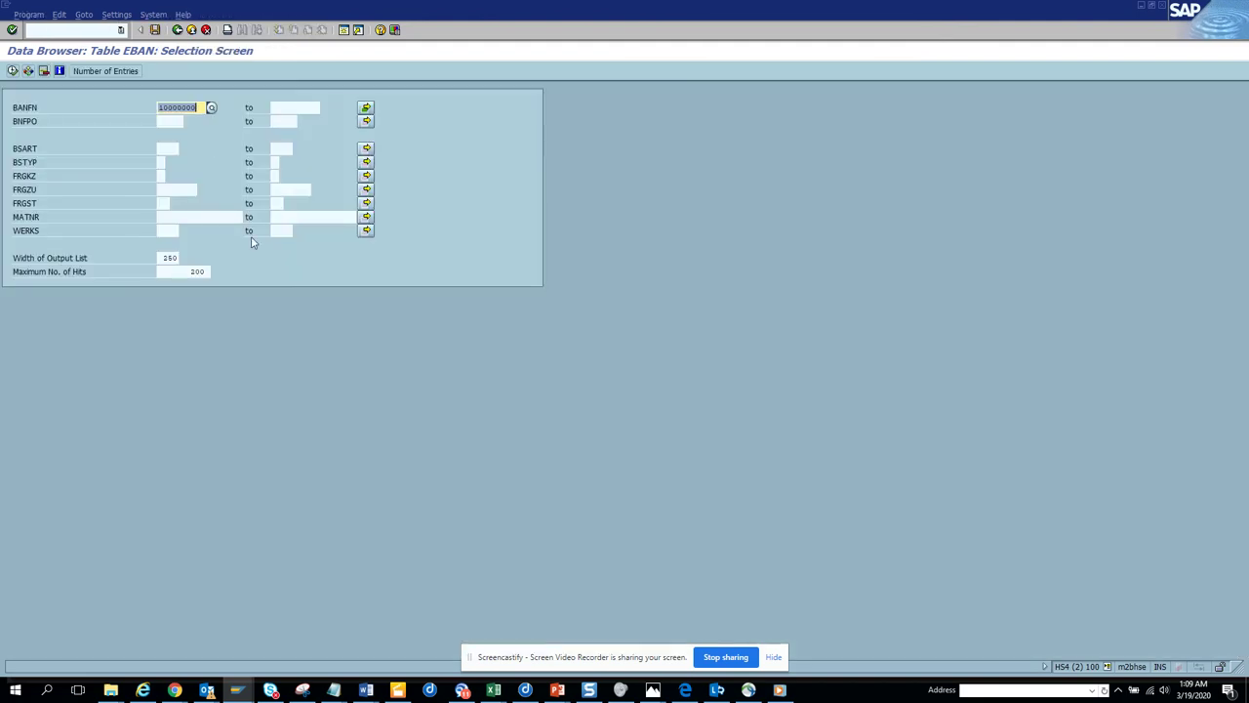
key(alt+Tab)
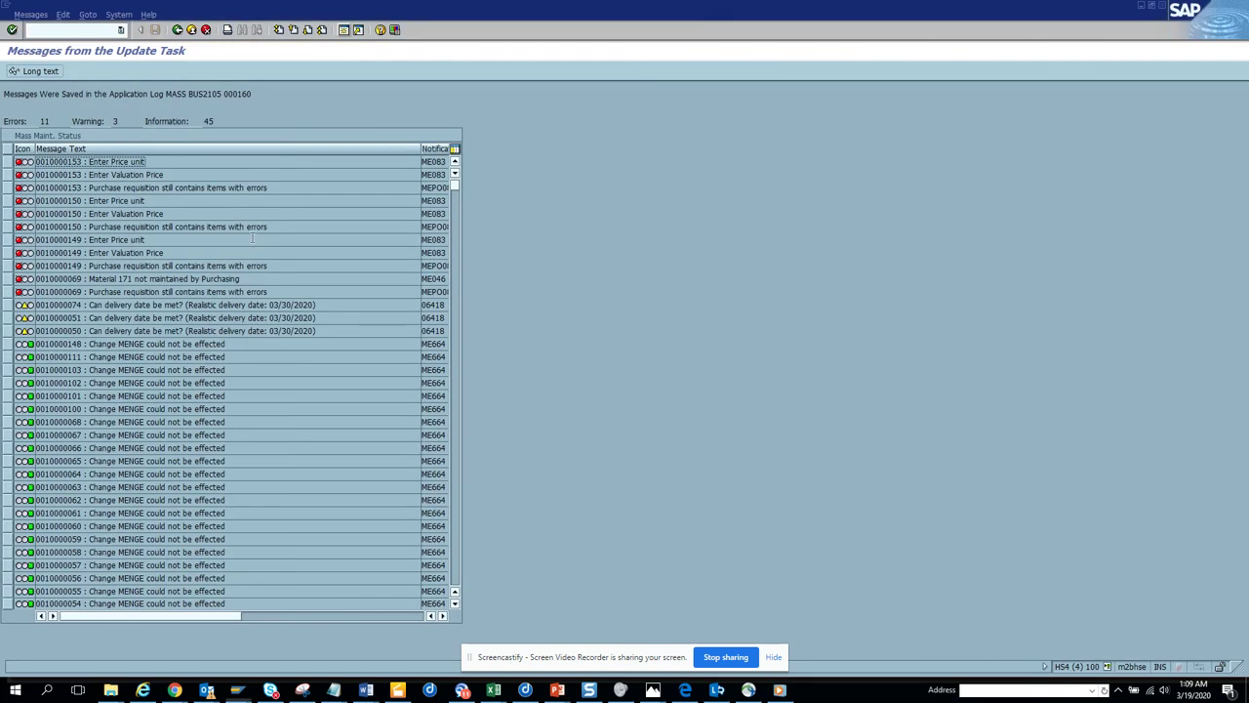
click(177, 31)
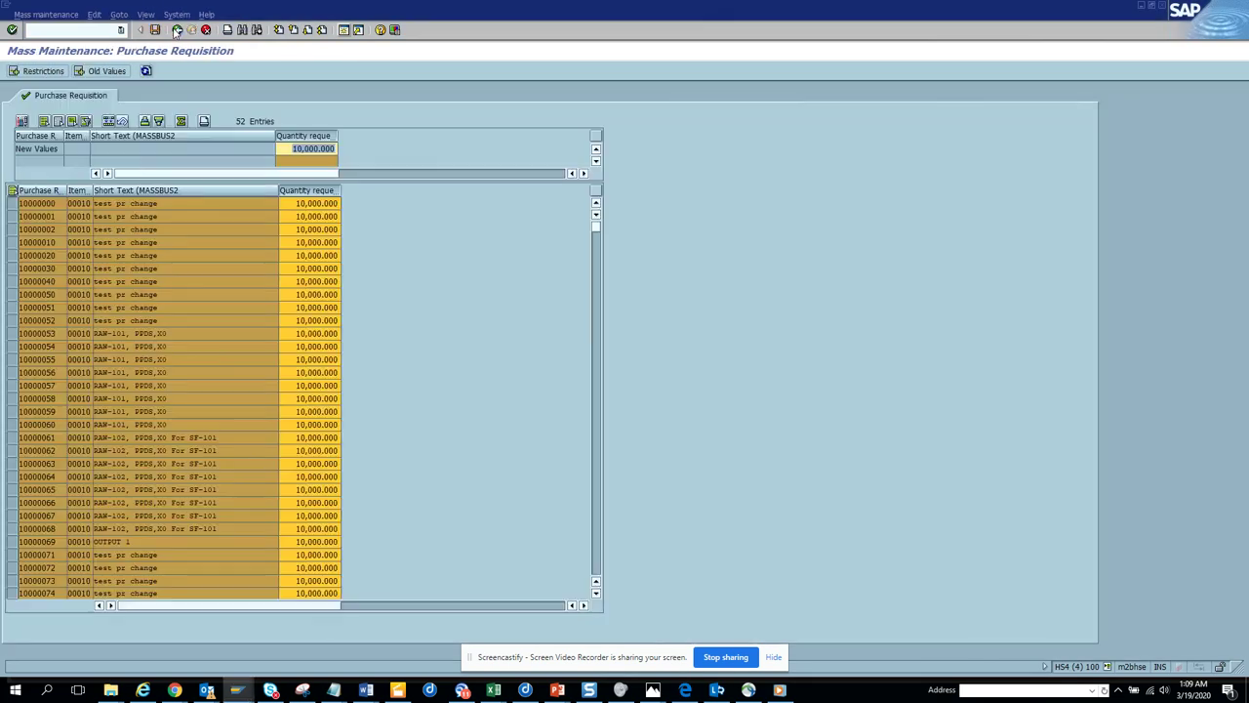